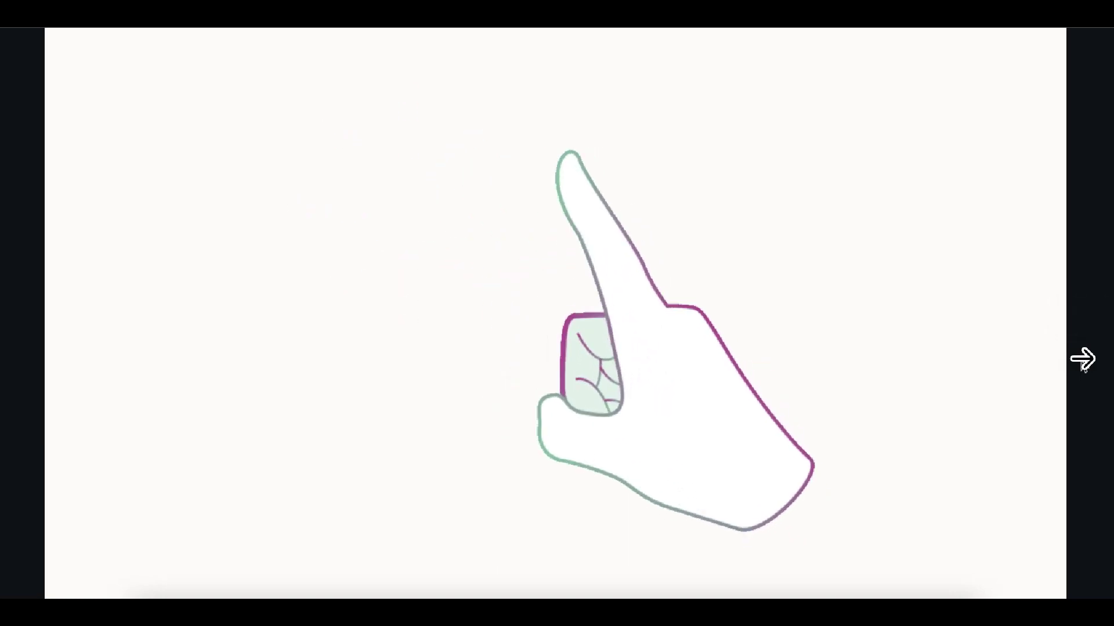
Step: Advance the slideshow past the pointing-hand animation to the next slide
left_click(1083, 359)
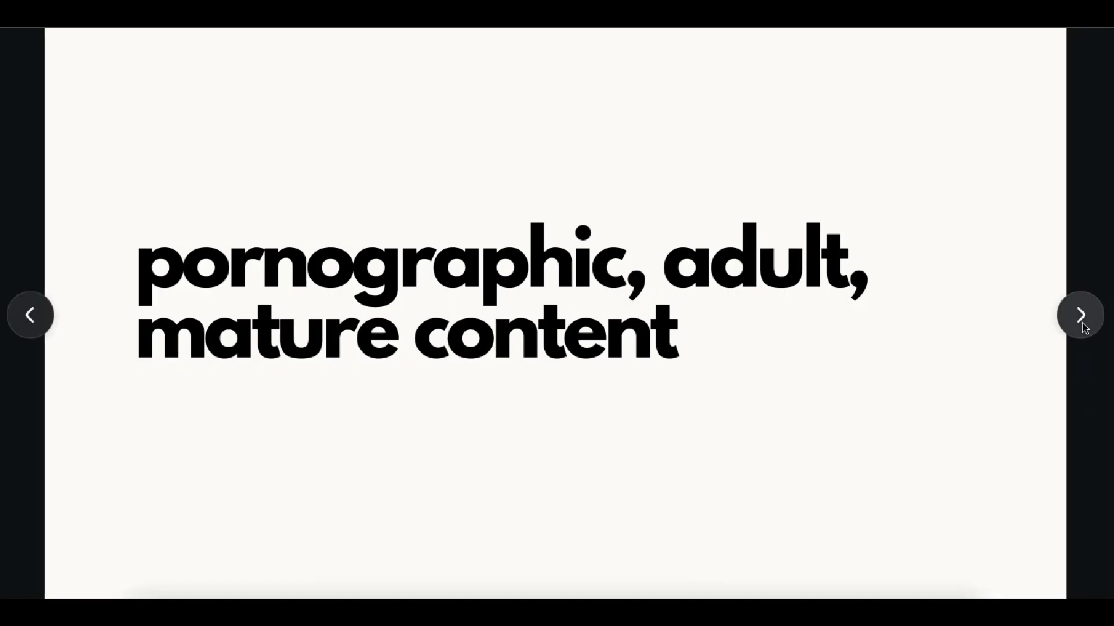
Step: Advance the slideshow past the adult-content slide to the next one
left_click(1080, 316)
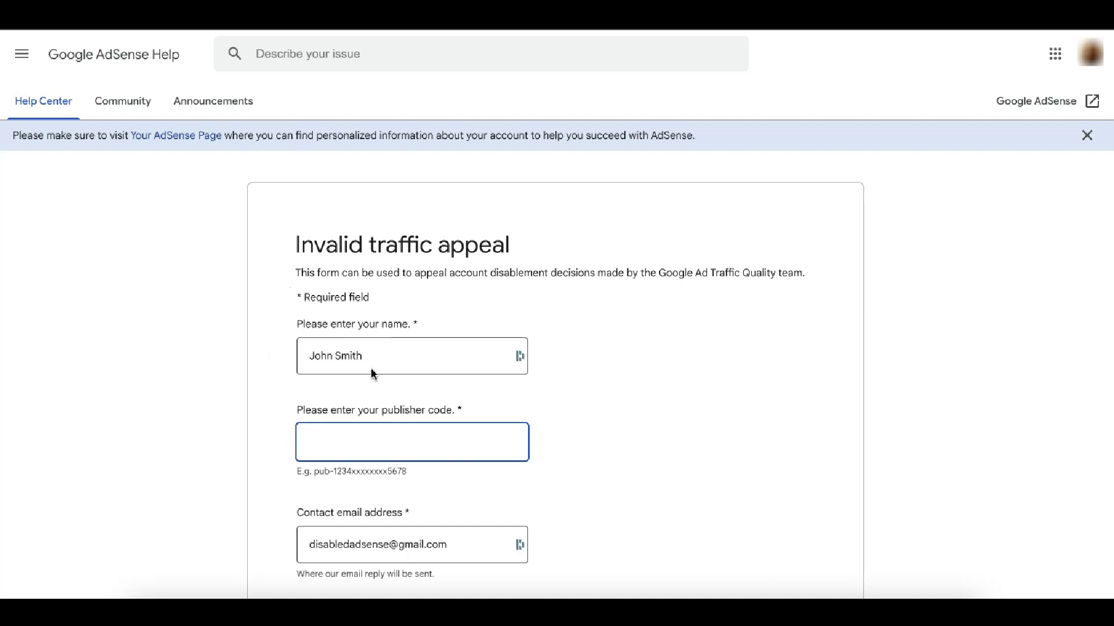
Step: Enter the publisher ID code in the appeal form's publisher code field
scroll(373, 373, "down", 2)
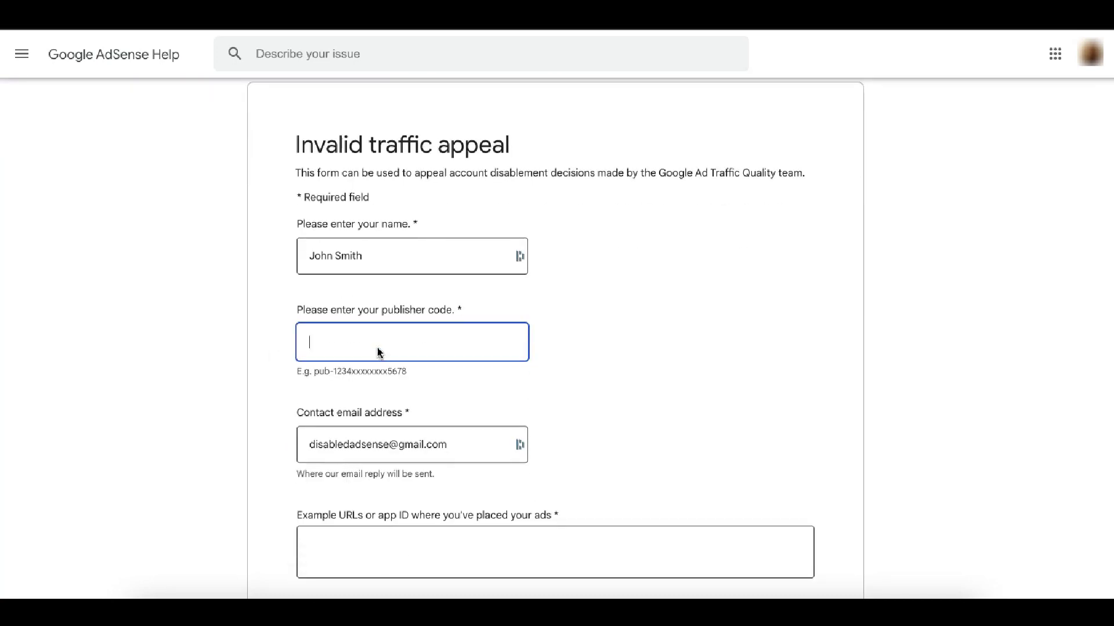
type("pub-1233758575968596")
scroll(669, 417, "down", 2)
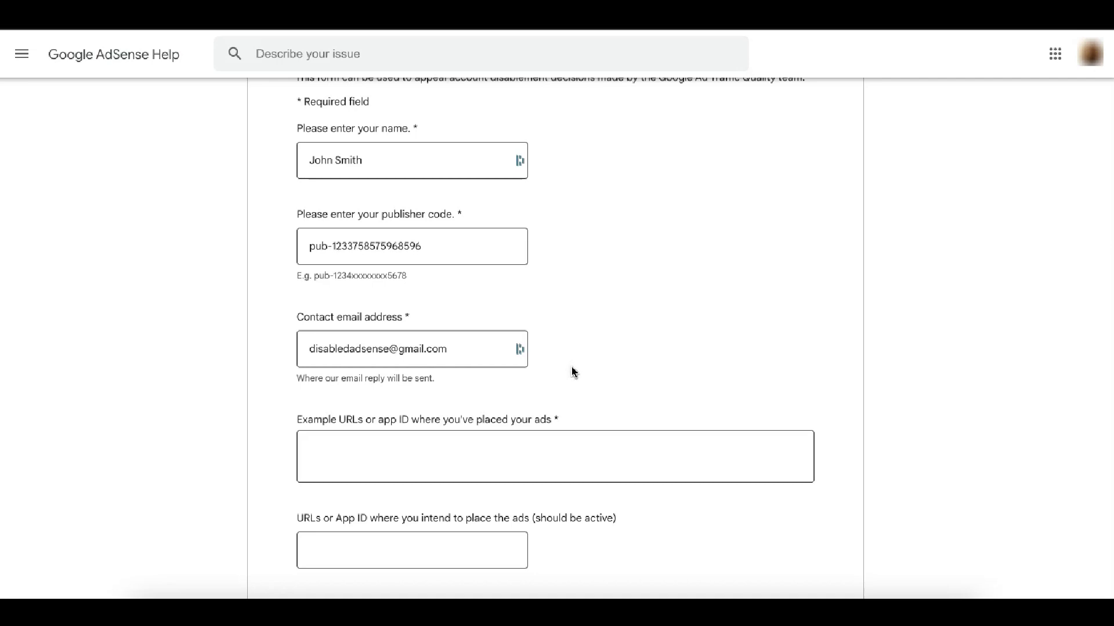
Step: List example.com/sports/blog and example.com/food/recipes as ad URLs, then return to the intended-URL answer
scroll(571, 372, "down", 2)
left_click(385, 372)
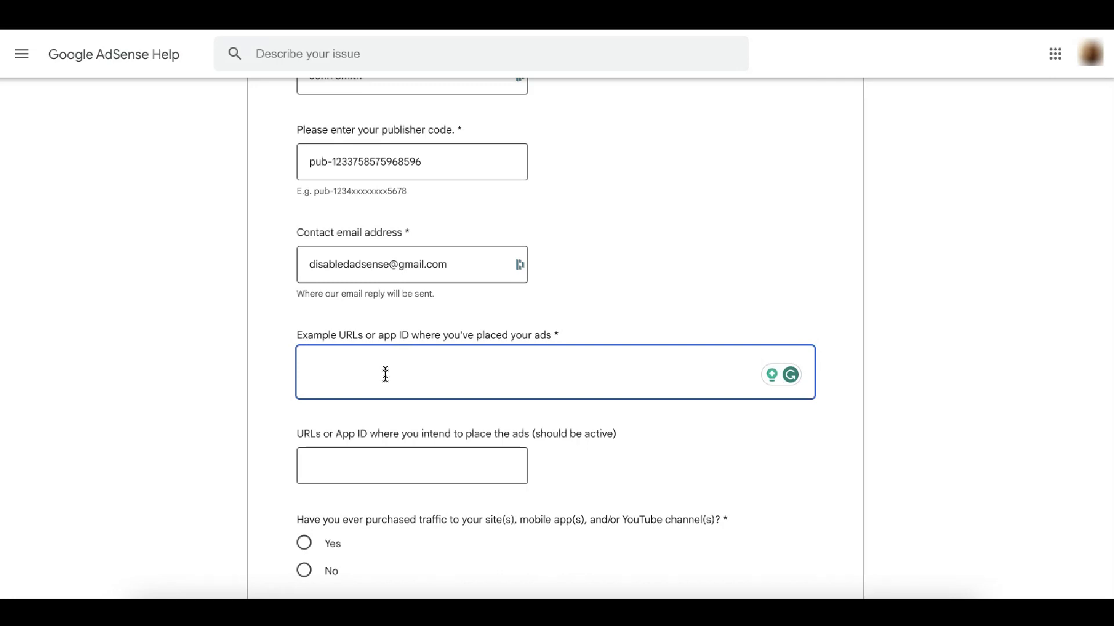
type("example.com/sports/blog")
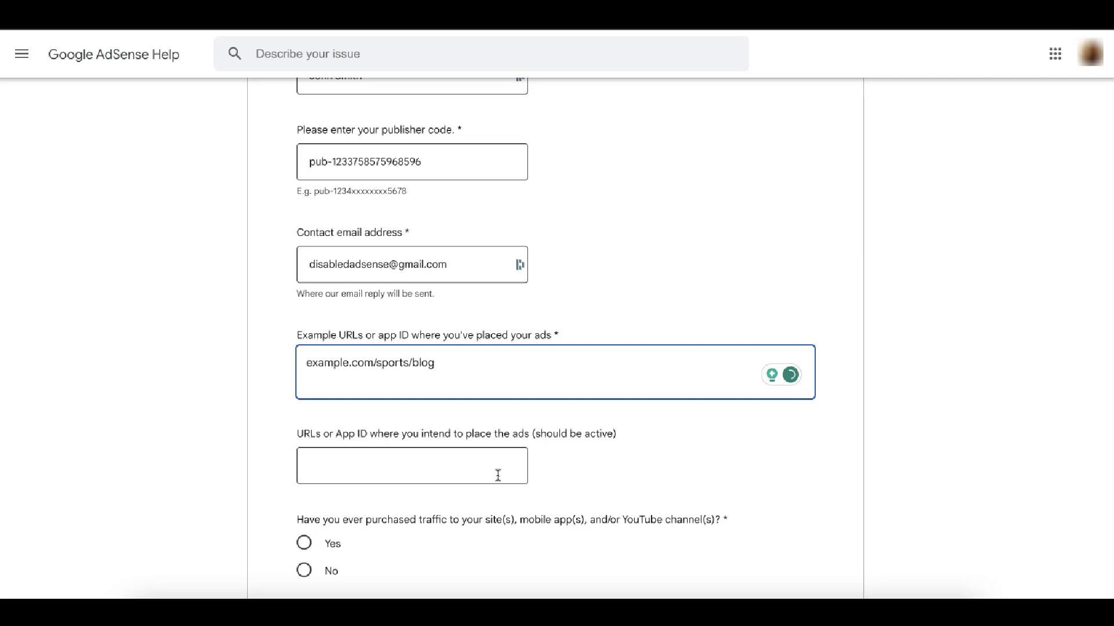
key("Return")
type("example.com/food/recipes")
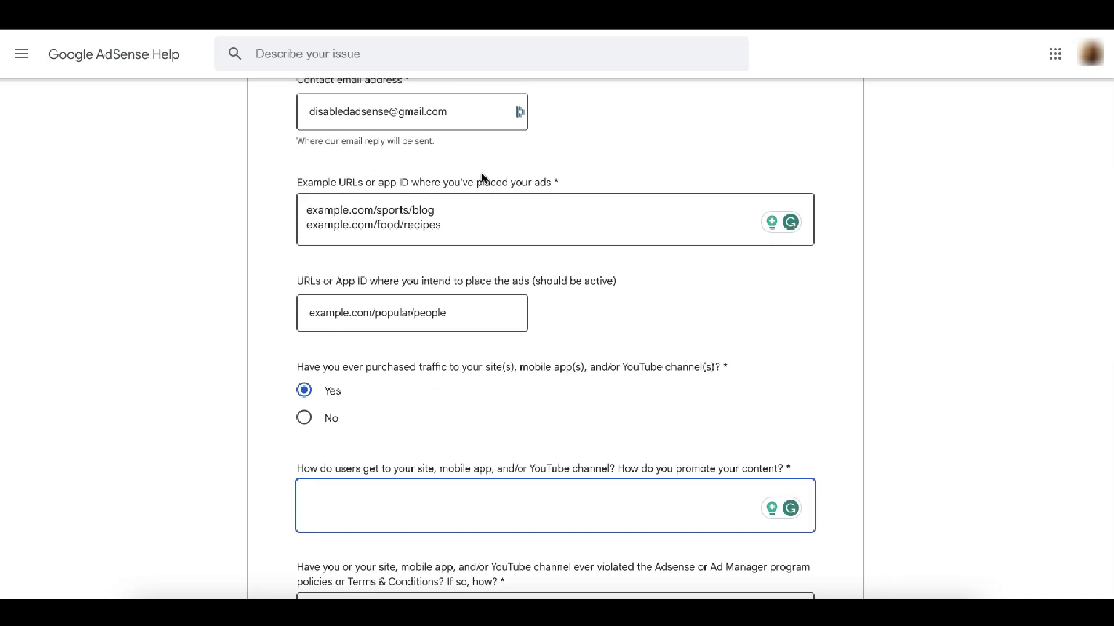
scroll(579, 207, "down", 1)
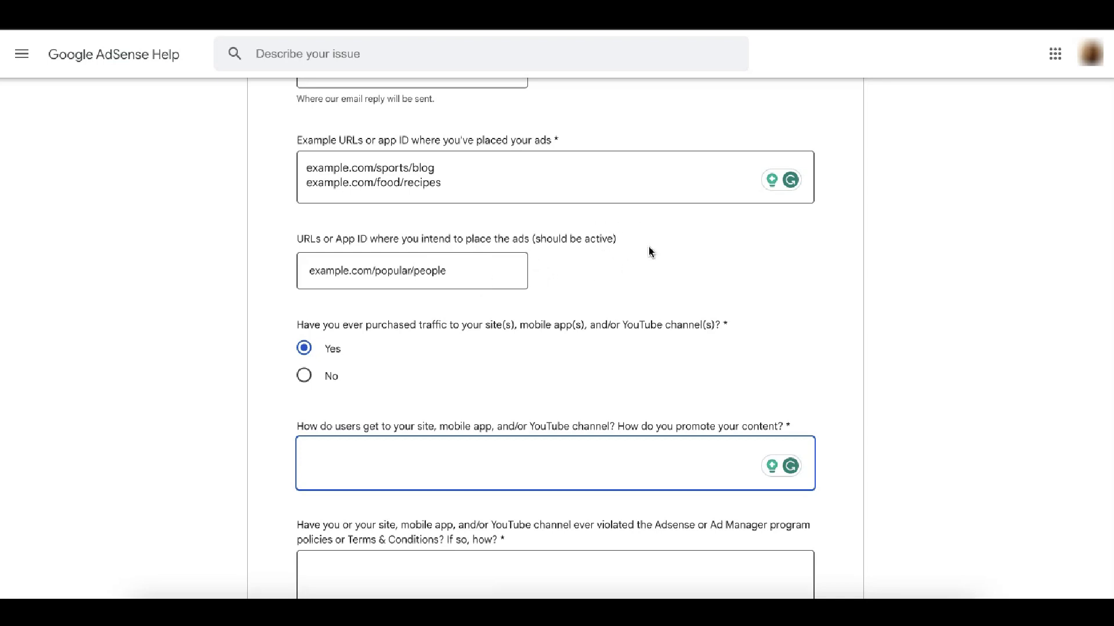
left_click(455, 277)
scroll(456, 281, "down", 2)
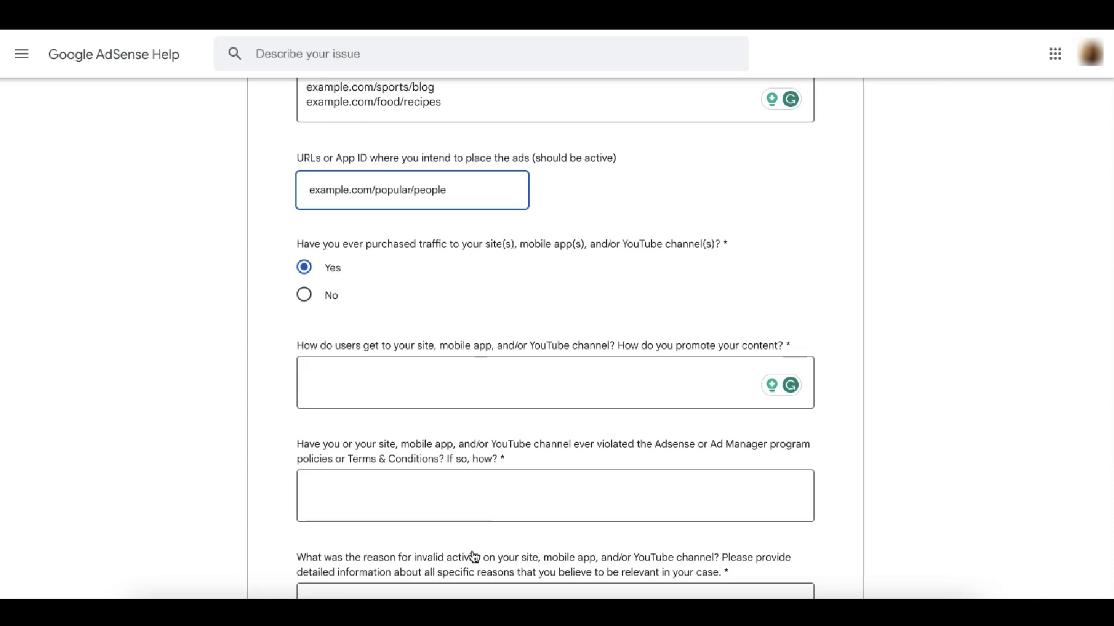
scroll(603, 406, "down", 2)
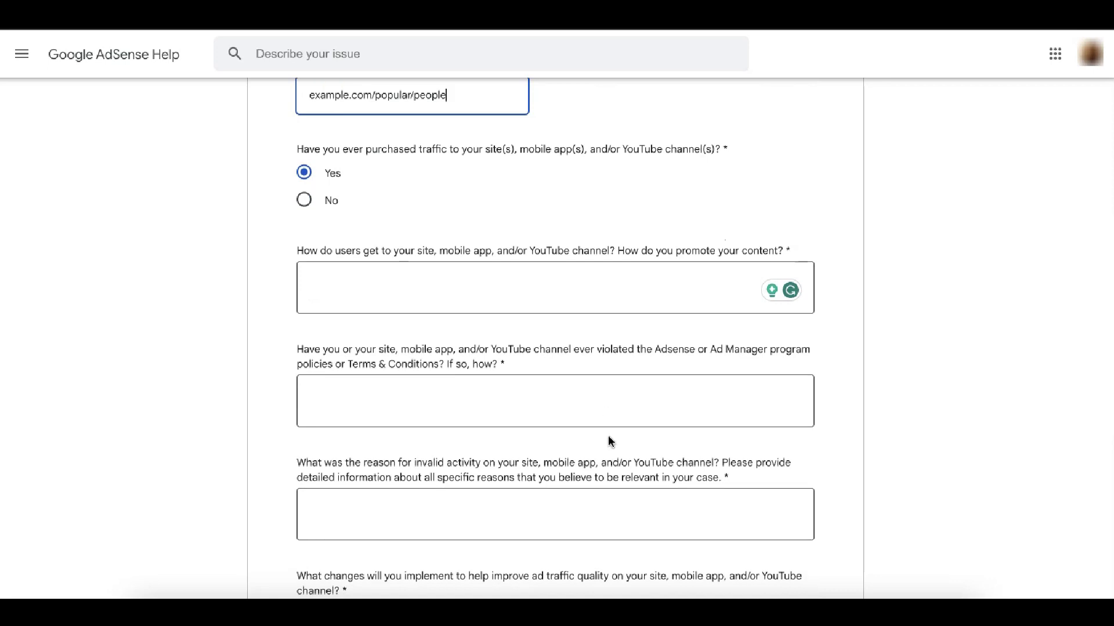
scroll(609, 440, "up", 2)
left_click(306, 274)
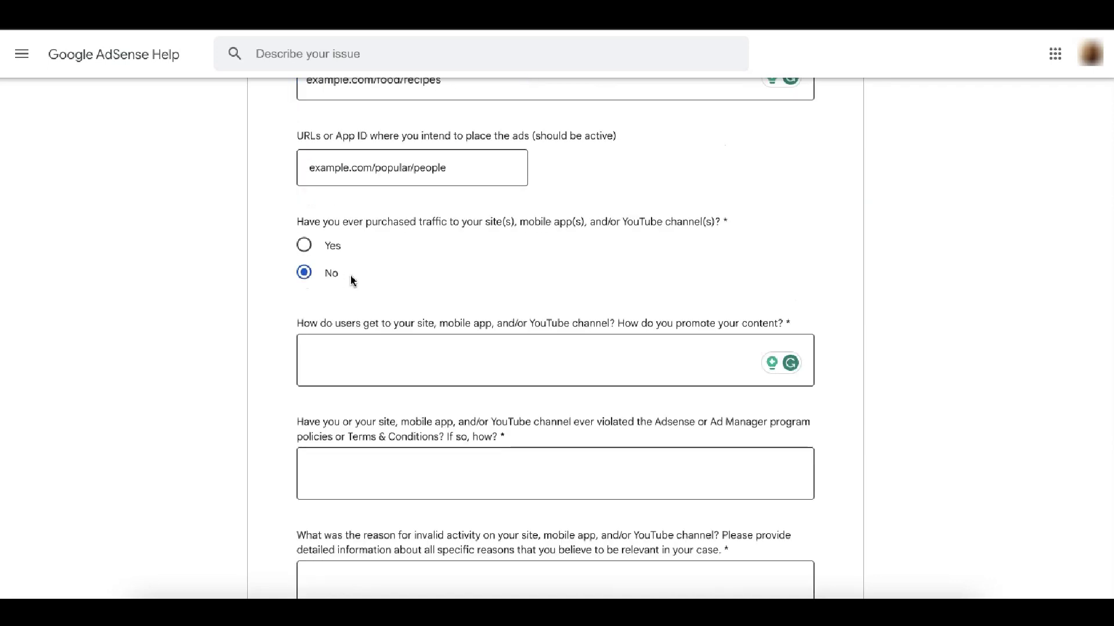
left_click(304, 246)
scroll(451, 305, "down", 1)
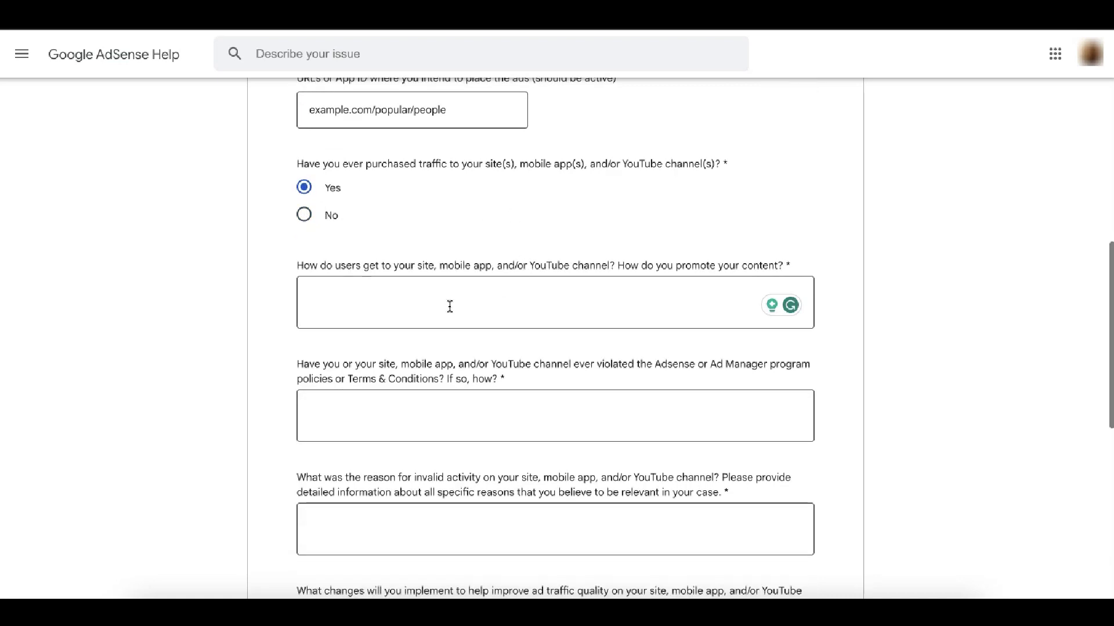
left_click(450, 306)
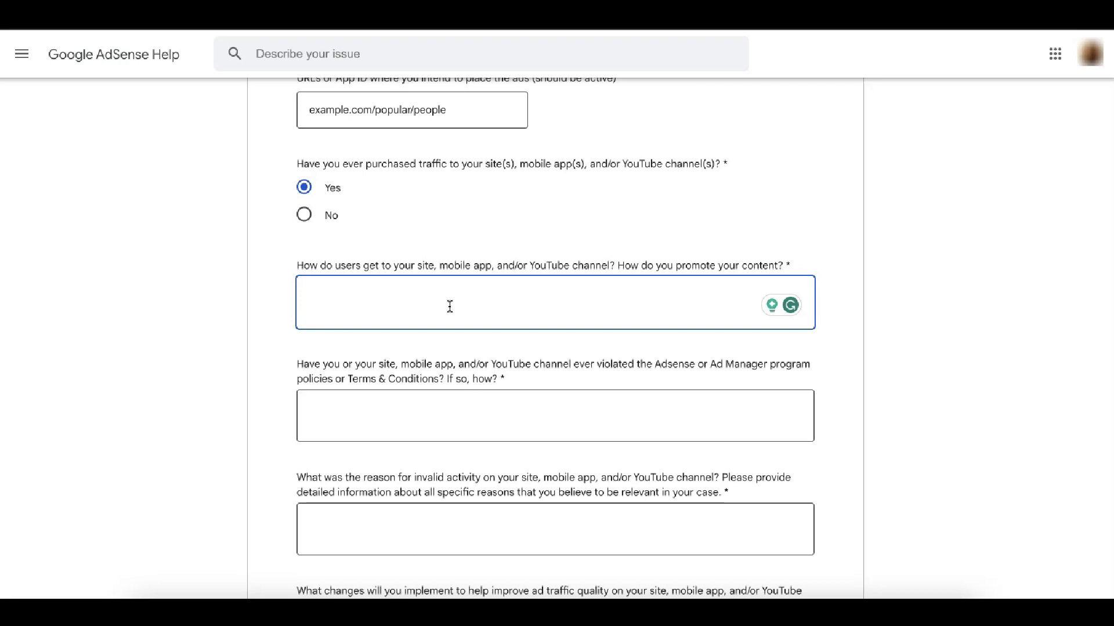
Step: Explain visitors arrive through a paid Viral Posts Worldwide influencer partnership at $0.01 per click
type("We partnered with a social media influencer (Viral Posts Worldwide) whose fan base is around 50 million collectively across different social media platforms. We paid $0.01 for every clic")
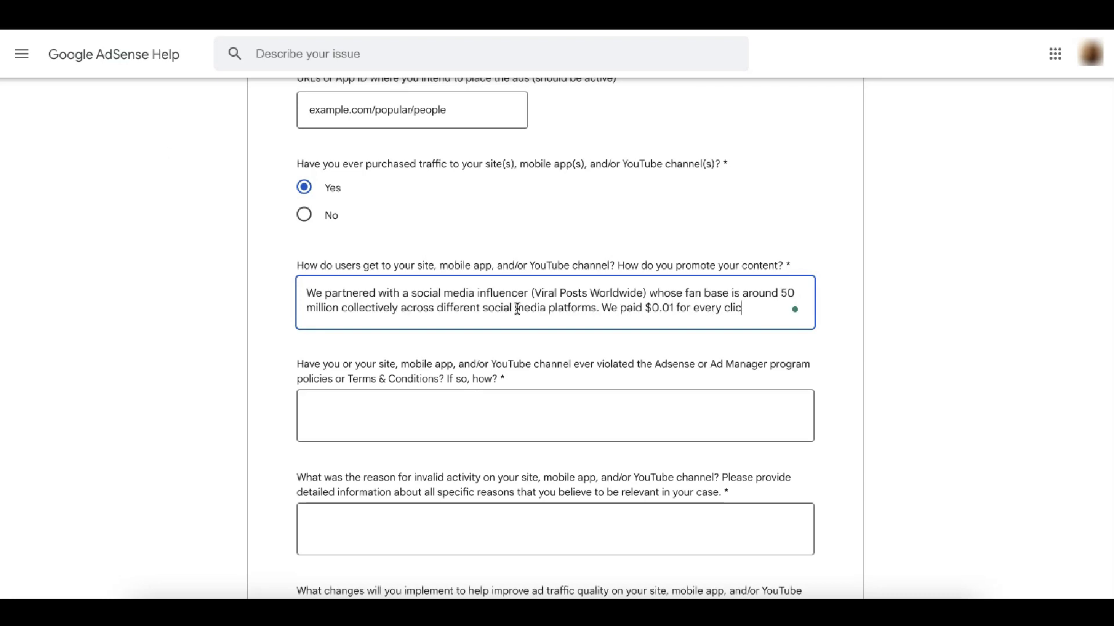
type("k they can bring in to our site. We provided them with an affiliate link so we can attribute ")
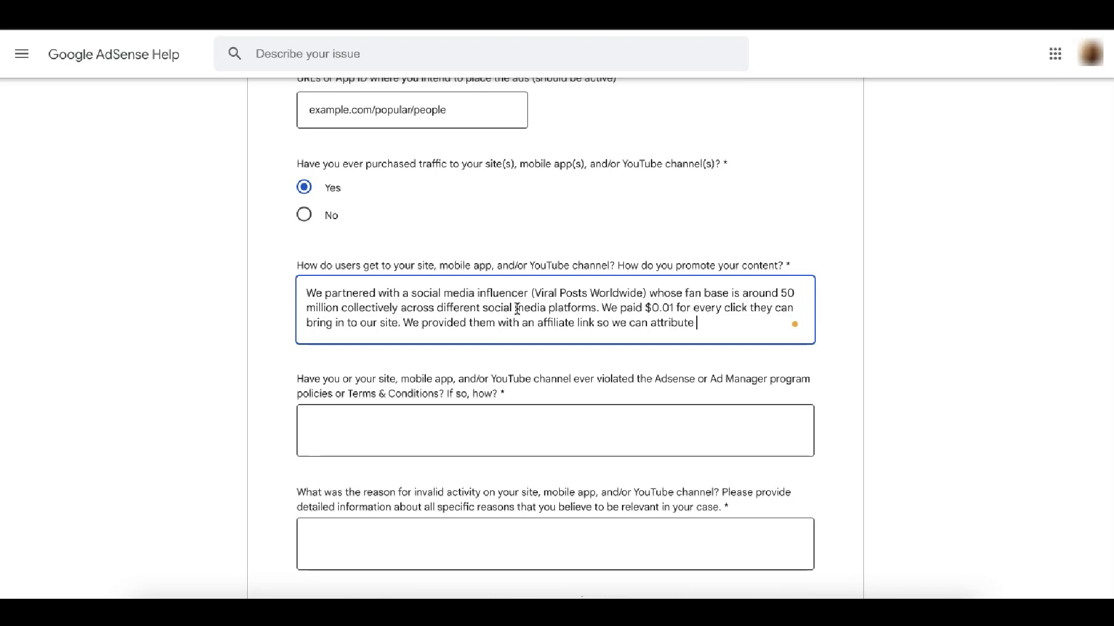
type("the clicks they generate for us. We were under the impression that these clicks were legitimate")
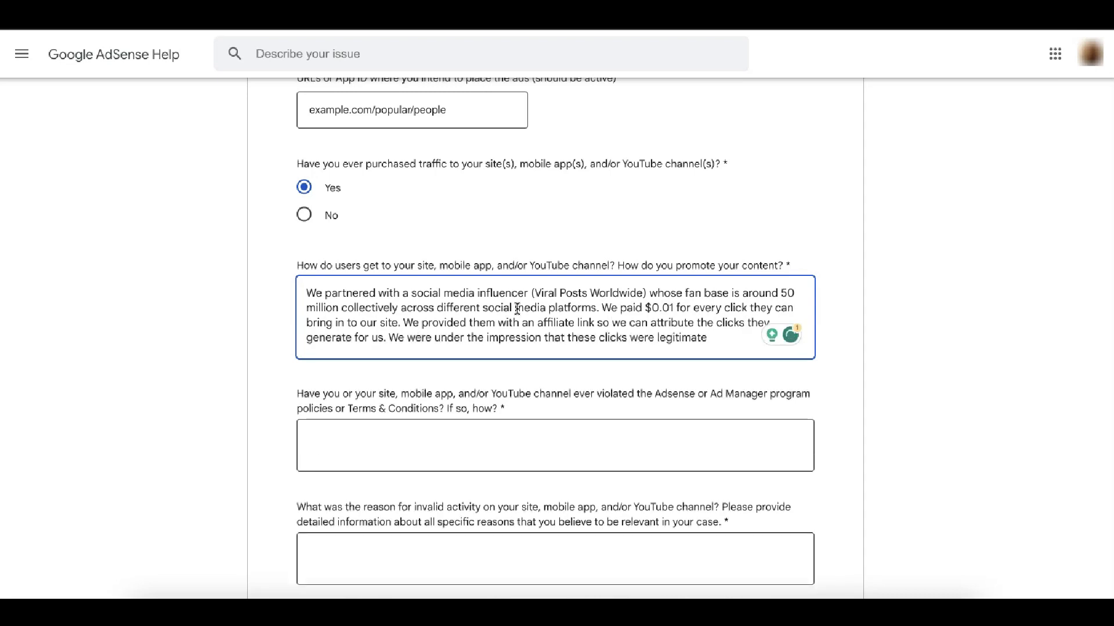
type(" as they have a huge fan base.")
key("Tab")
scroll(334, 149, "down", 3)
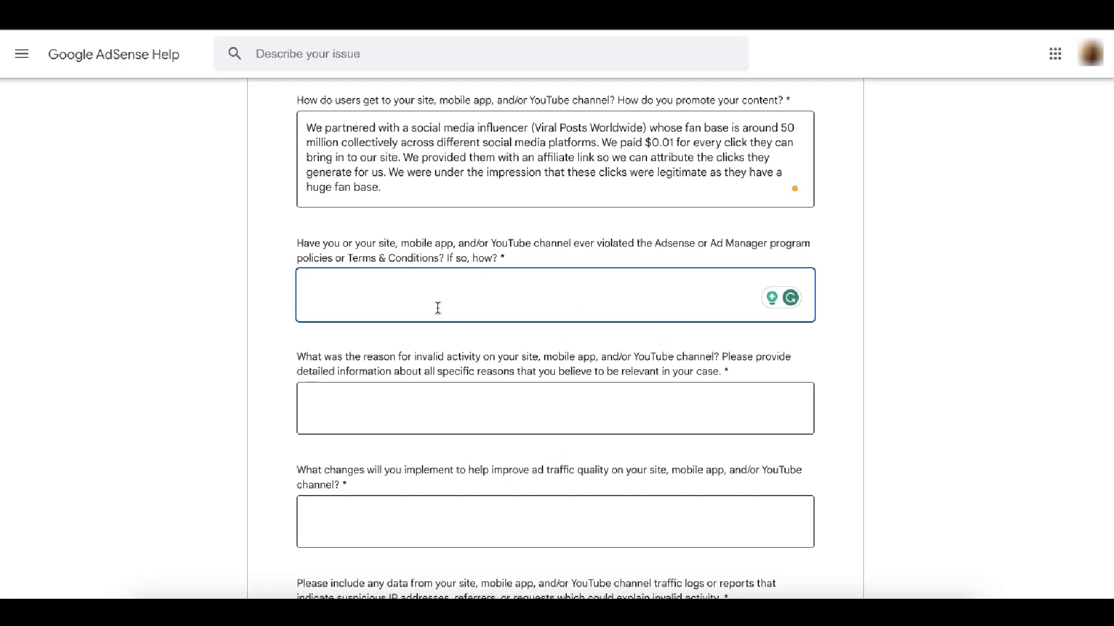
Step: Cite a fixed missing-privacy-policy flag and a May 29th, 2023 Asian traffic spike as past violations
left_click(187, 361)
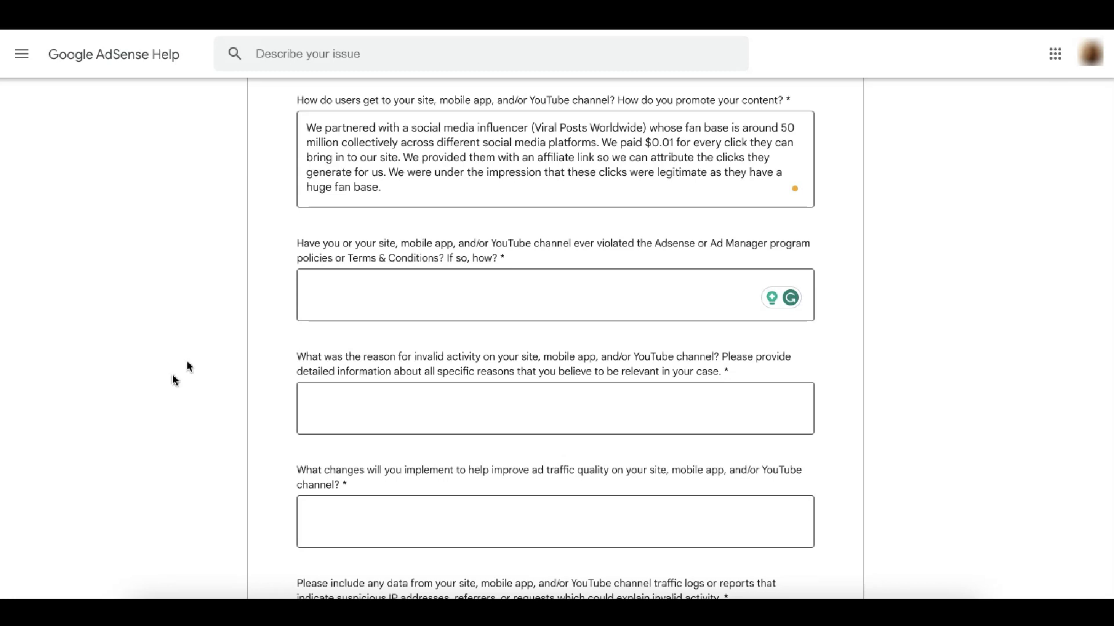
left_click(388, 314)
type("We have been flagged for missing privacy policy page before and we were able to fix and co")
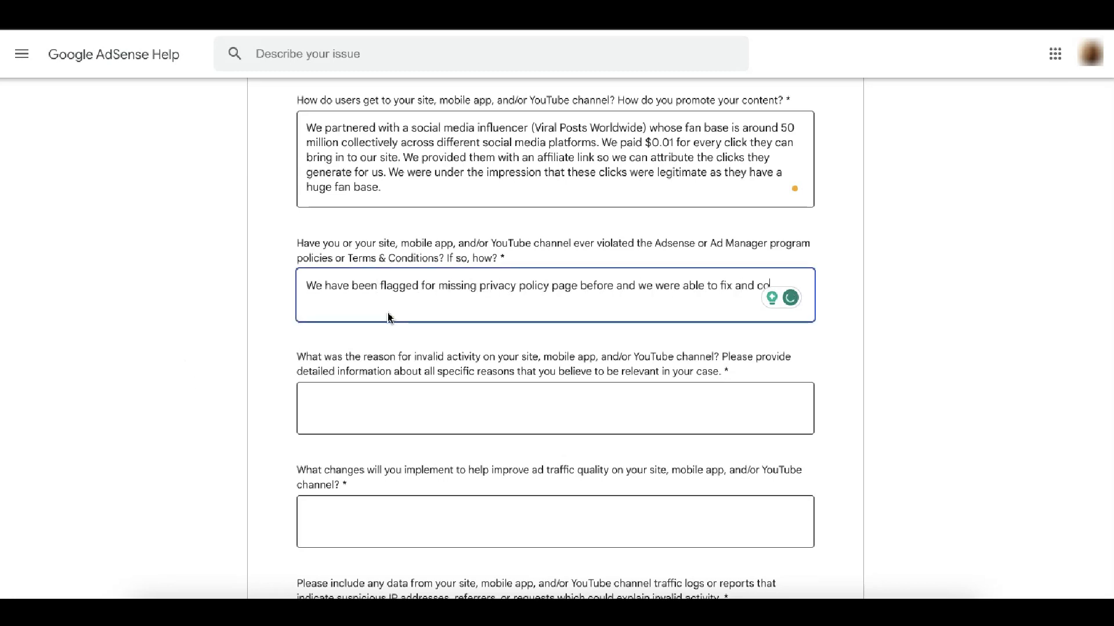
type("mply immediately. We have never been flagged for invalid activity before. Upon checking our analytics")
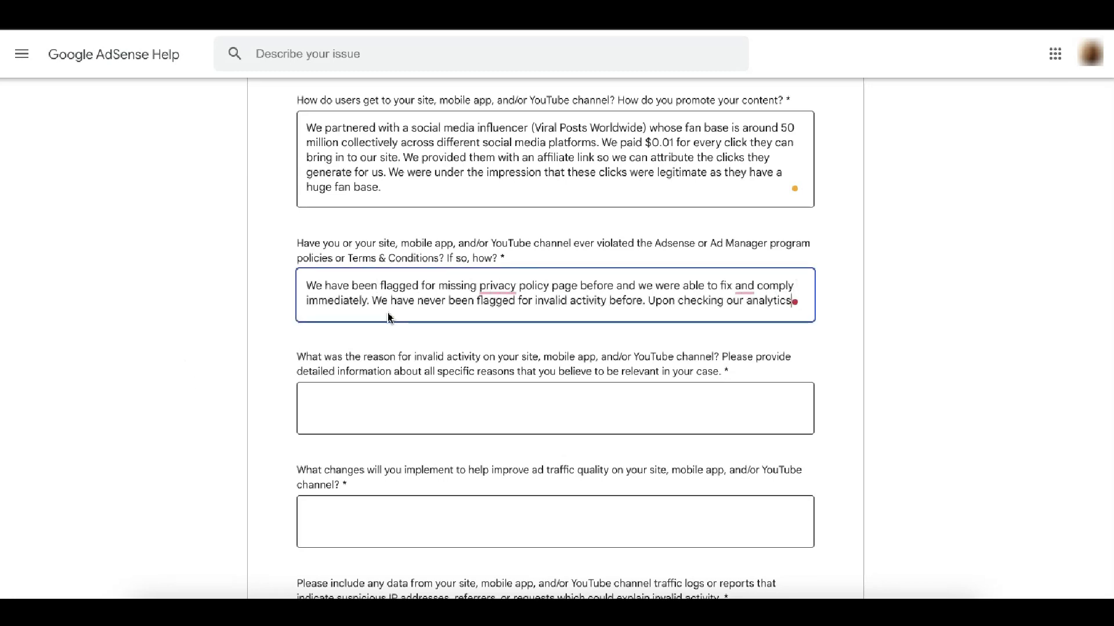
type(" report, we noticed a sudden spike of traffic from Asia on May 29th")
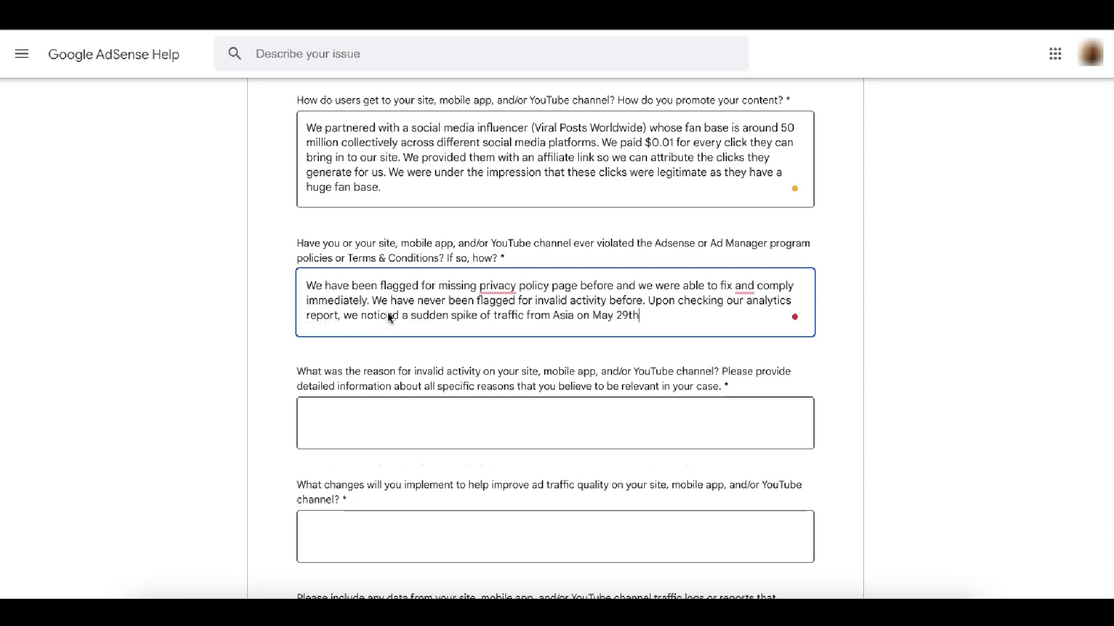
type(", 2023 which is not normal as we rarely get Asian visitors.")
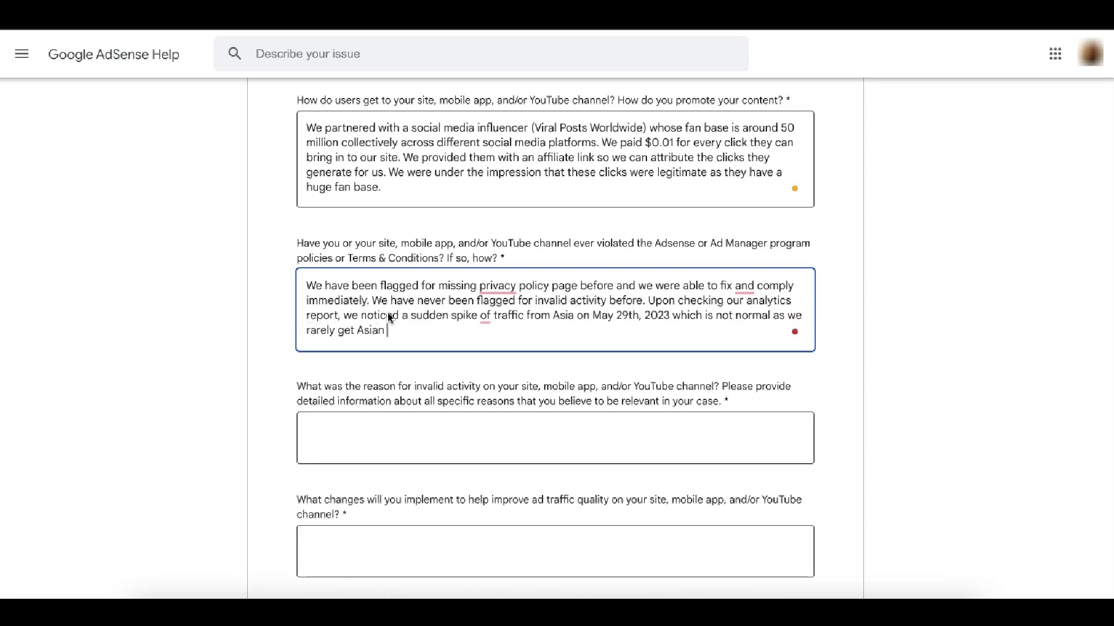
key("Tab")
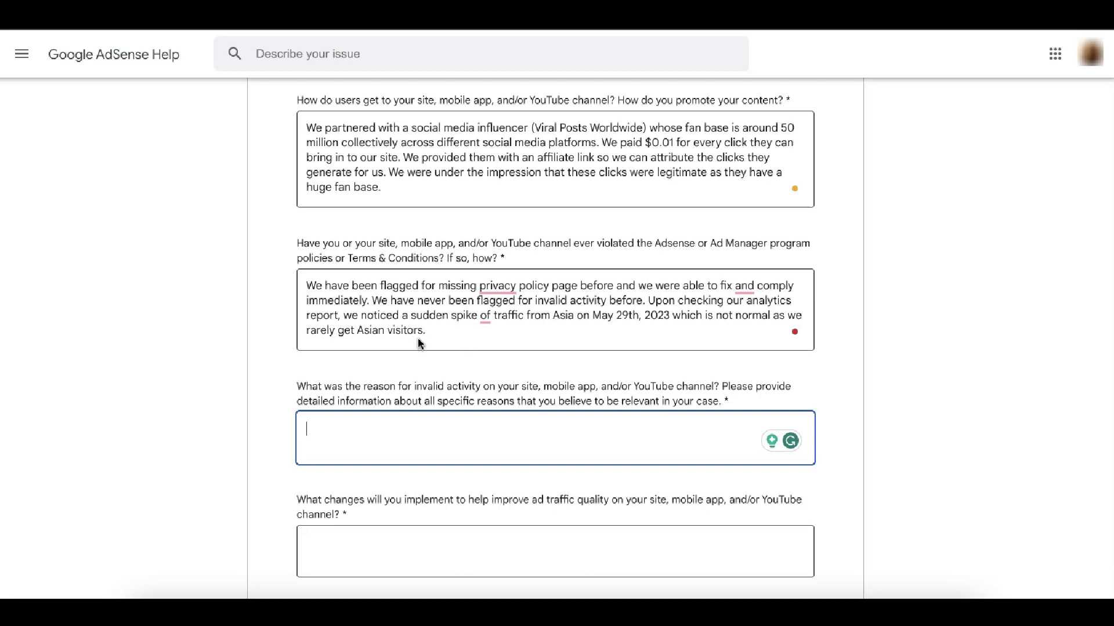
Step: Attribute the invalid clicks to Viral Posts Worldwide's audience and note the partnership was cancelled
scroll(448, 432, "down", 1)
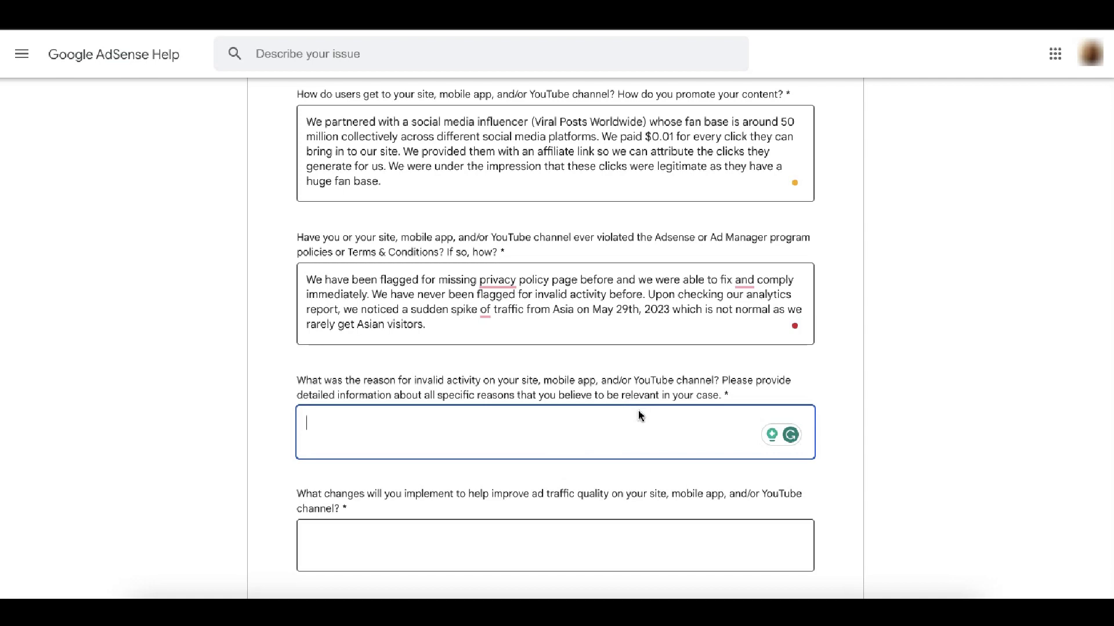
type("Our only traffic source is Viral Posts Word")
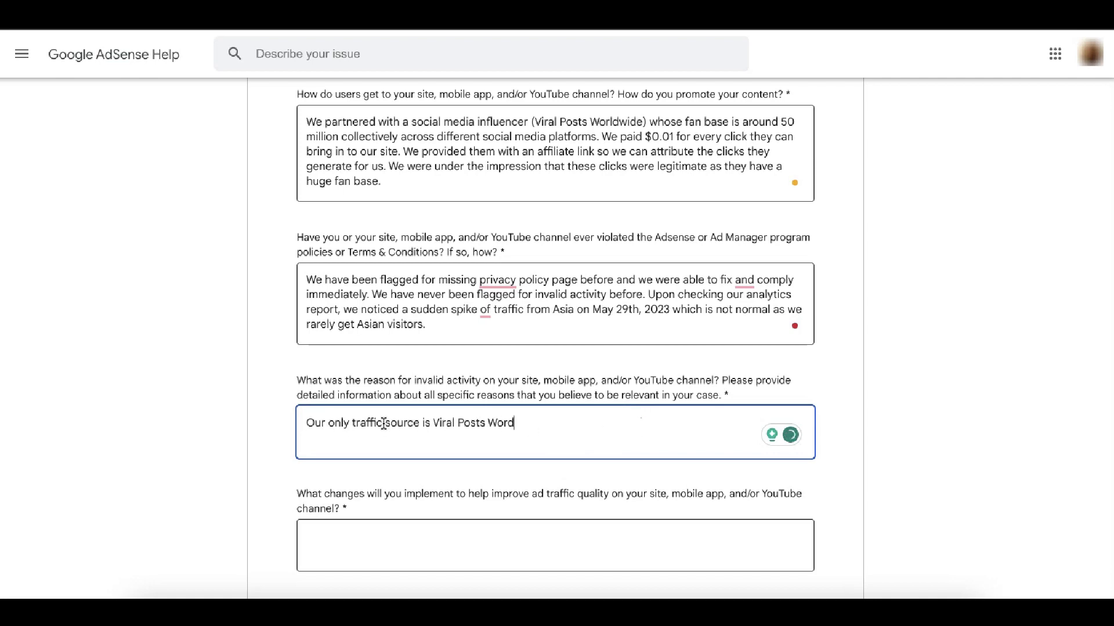
type("lwide, a social media influencer with a huge following.")
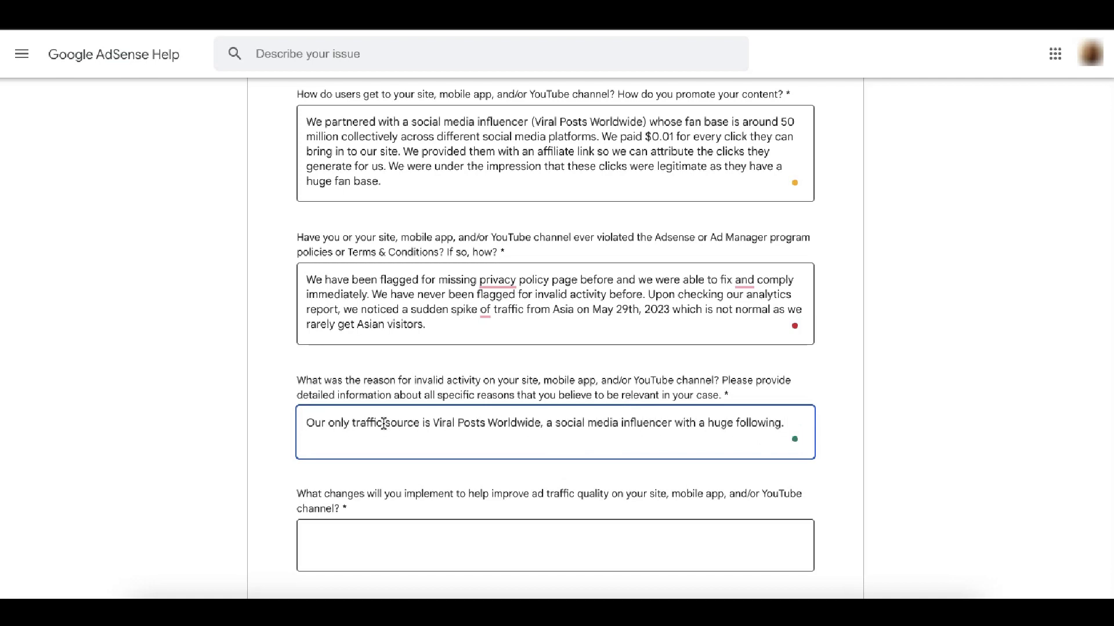
type(" They possibly posted it somewhere and some users were ")
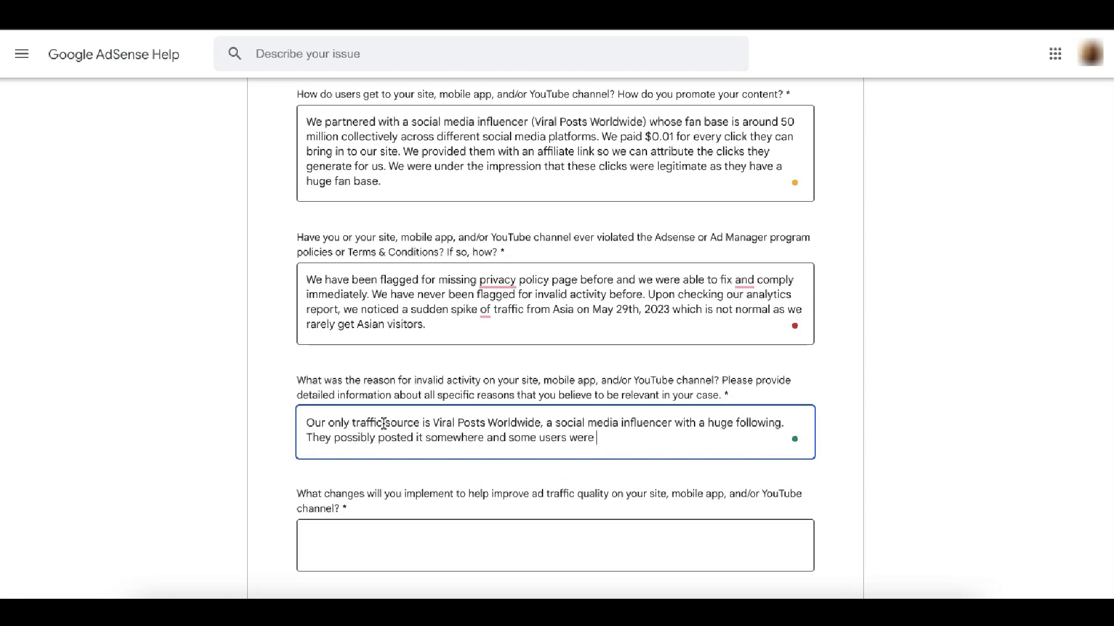
type("clicking non stop or they could be doing something shady which we will f")
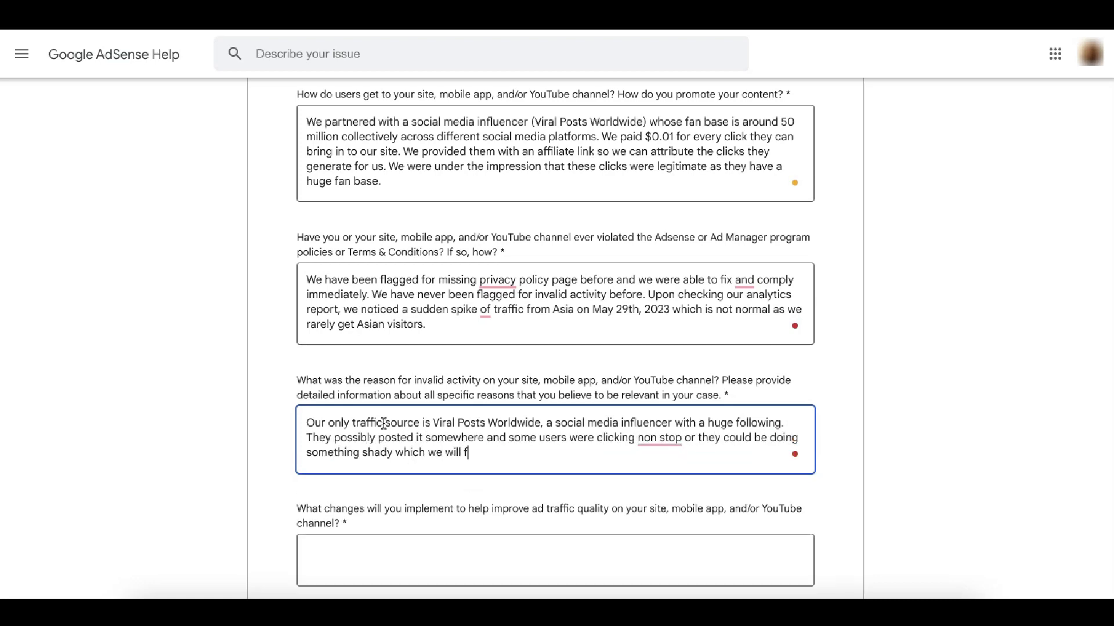
type("urther investigate. Upon learning this violation tho, we have immediately cancelled our partnership with them")
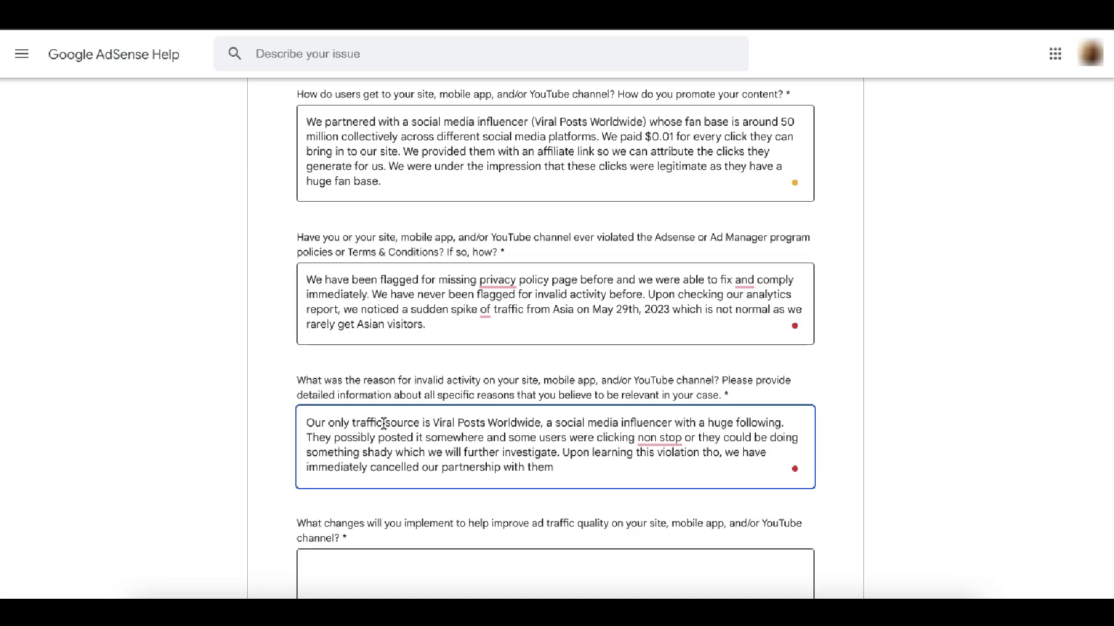
type(".")
scroll(348, 452, "down", 5)
left_click(344, 304)
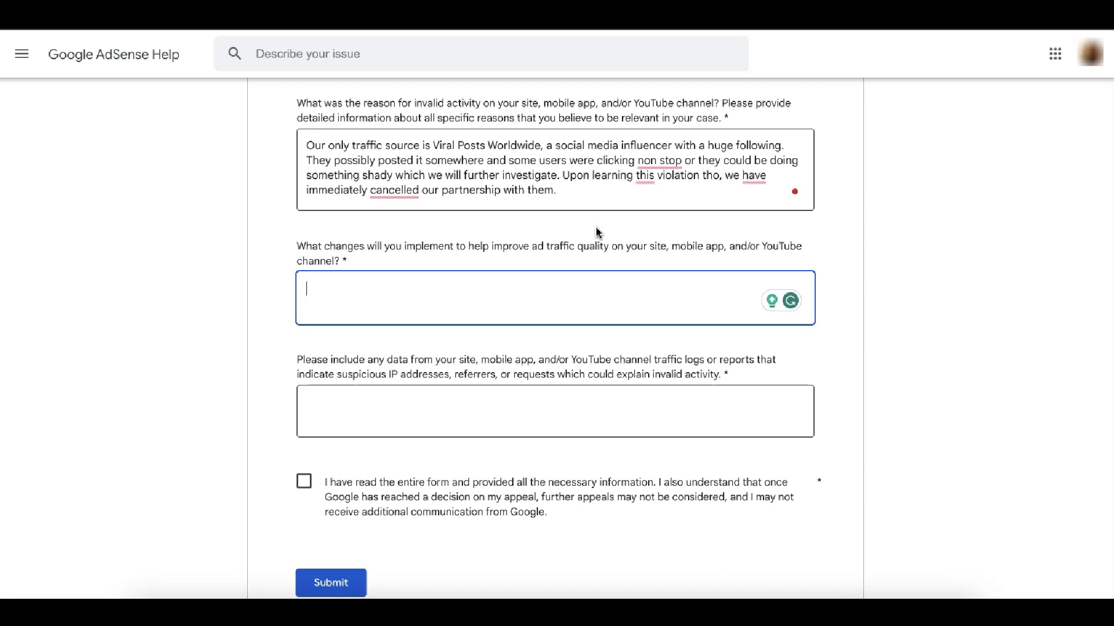
Step: Write the plan to have the team review ad implementation and site layout against accidental clicks
type("I will have my team review all our ad implementation & site la")
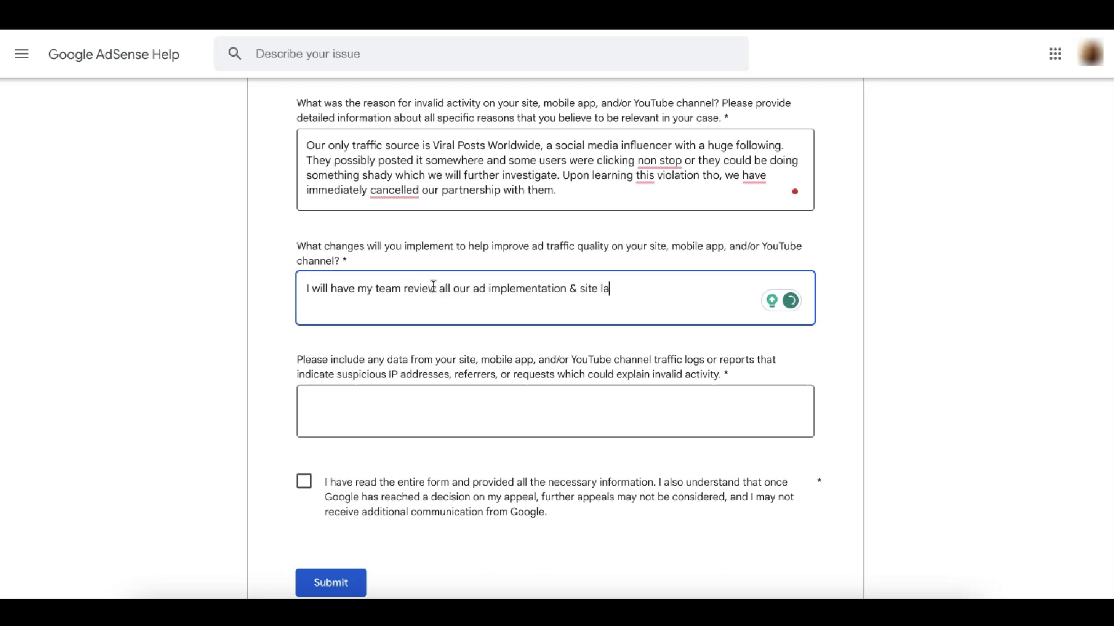
type("yout to make sure they are not prone to accidental clicks, users are able to navigate around")
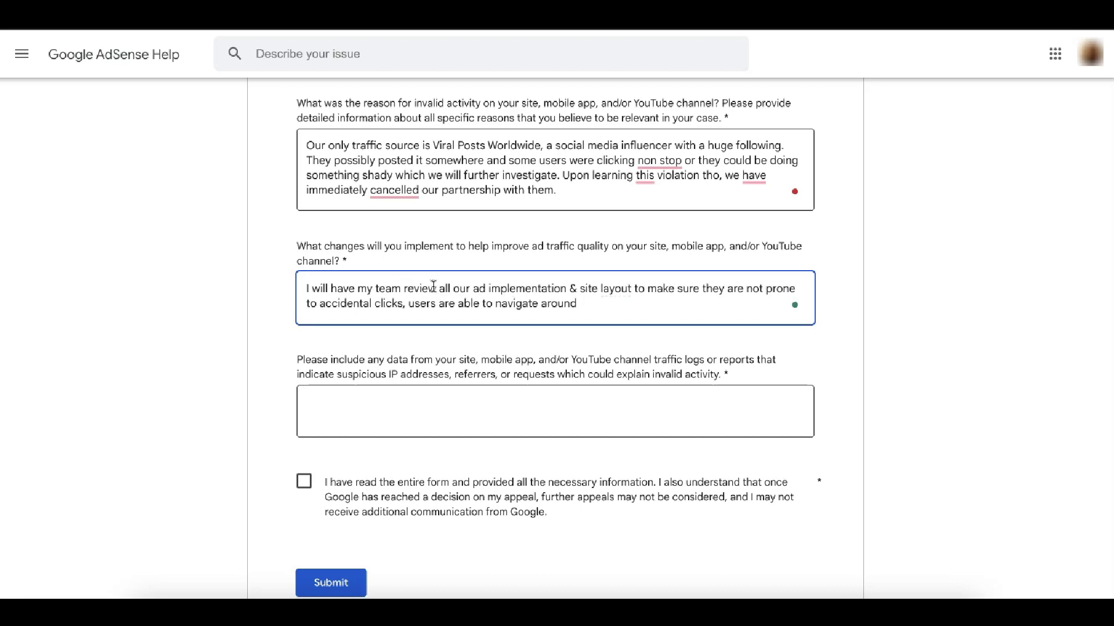
type(" without problems.")
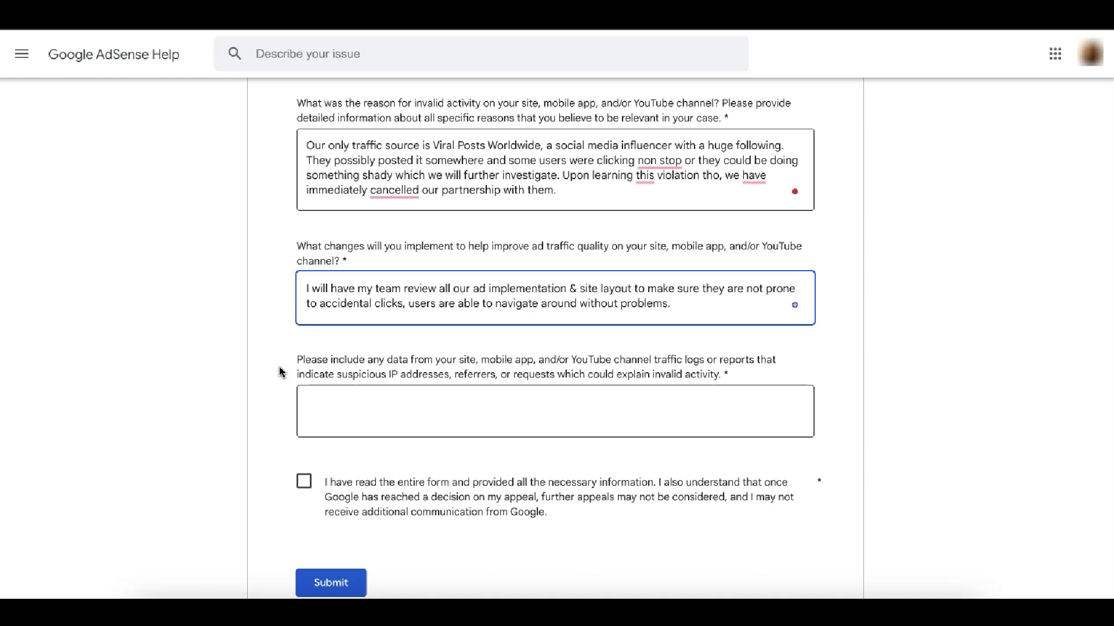
Step: Add the MonetizeMore TRAFFIC COP partnership, rewording it to 'block the ads from serving to bots'
type("We have also partnered with MonetizeMore to run their IVT detection & suppression tool called T")
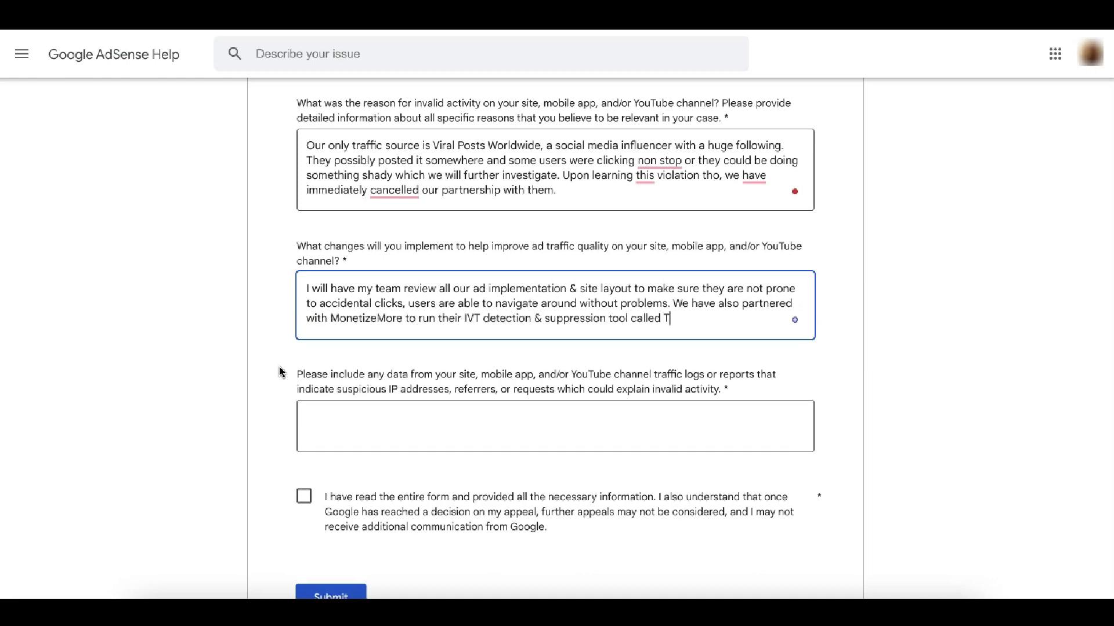
type("RAFFIC COP. This way, we can block bots from getting ads")
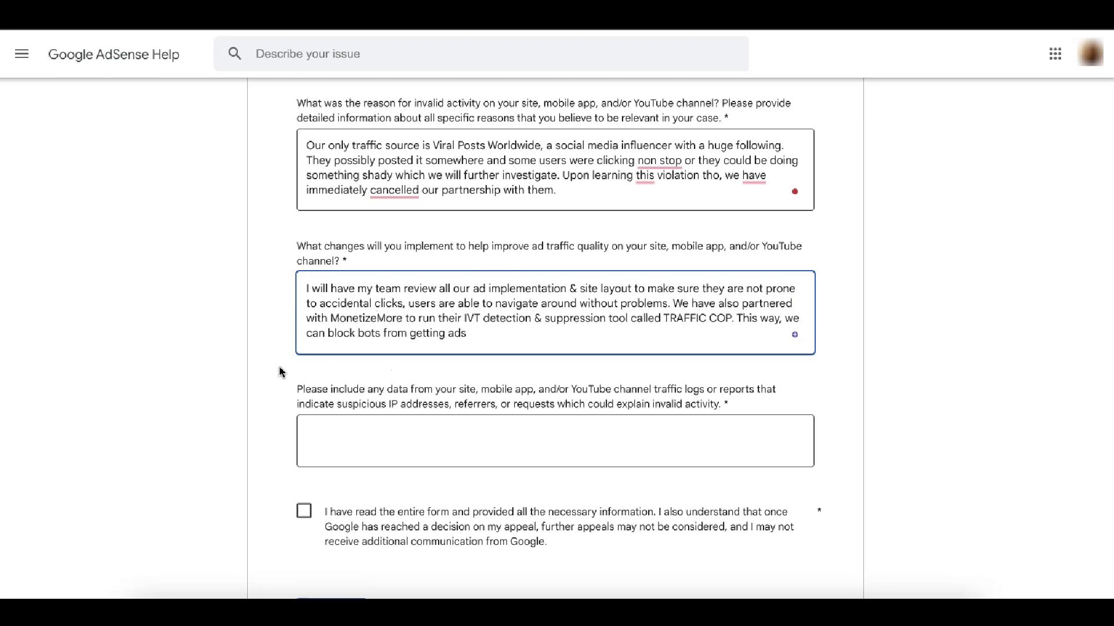
type(", and able to measure the quality of traffic we're getting.")
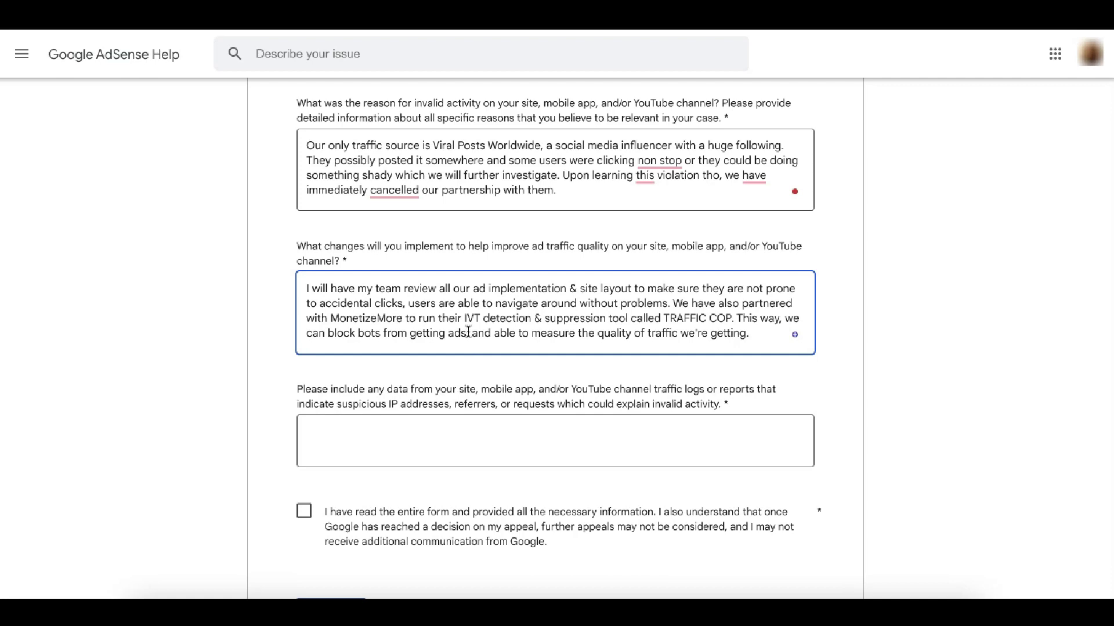
left_click_drag(468, 332, 328, 333)
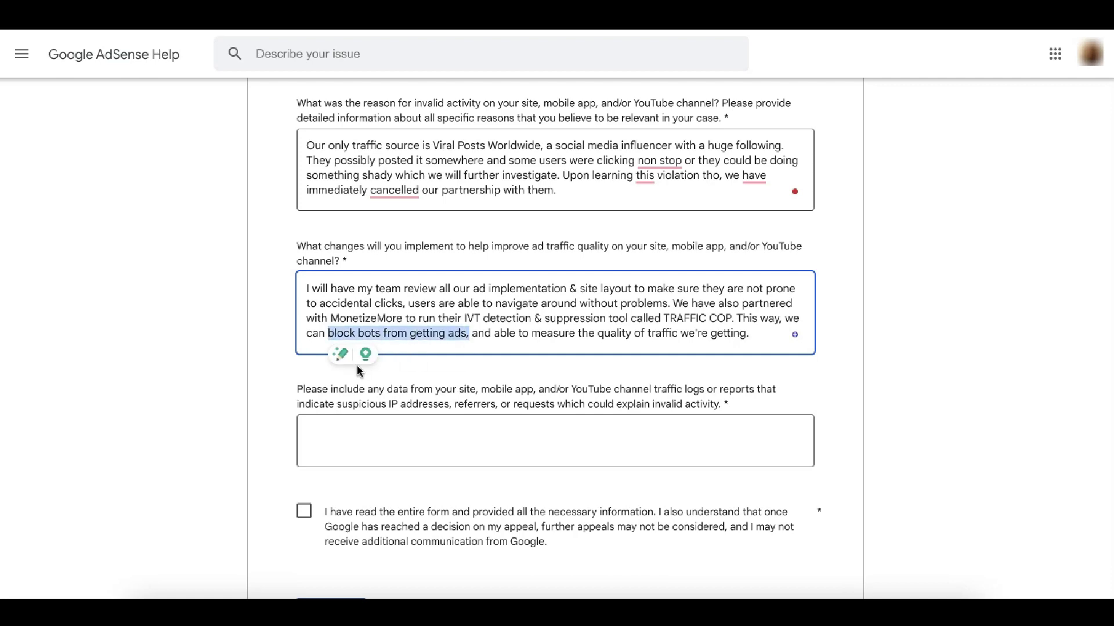
type("block the ads")
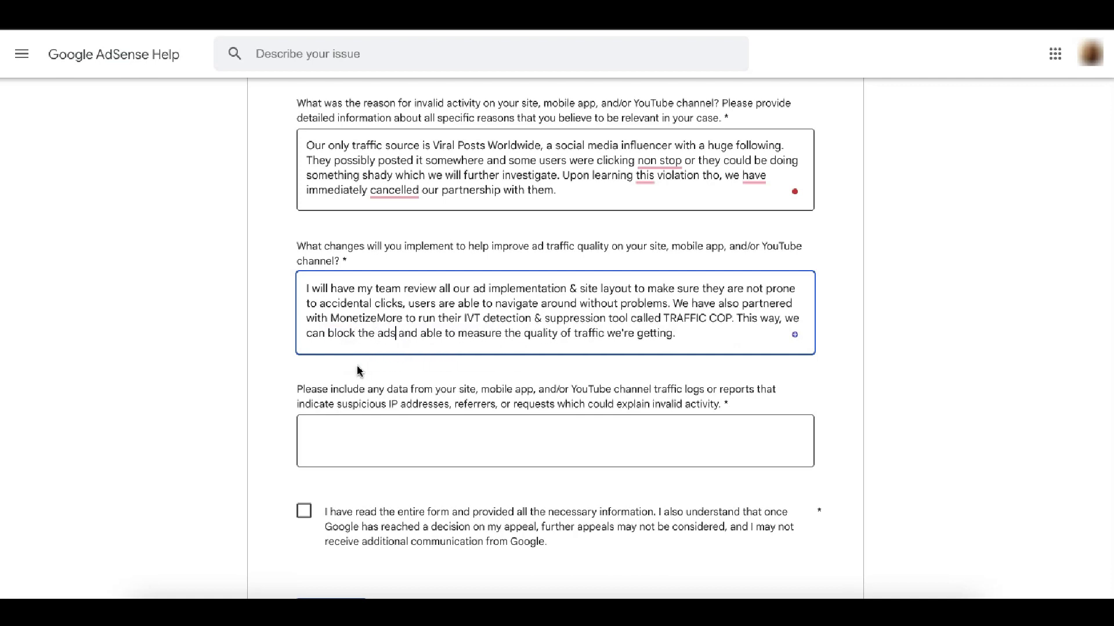
type(" frpom")
key("BackSpace")
key("BackSpace")
key("BackSpace")
key("BackSpace")
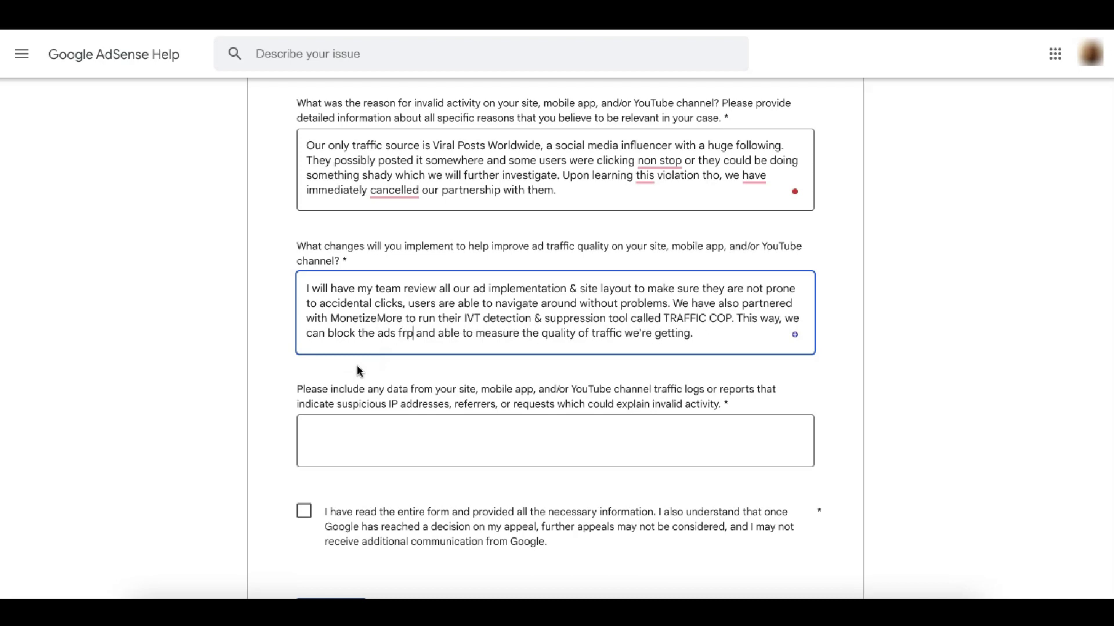
type("rom serving")
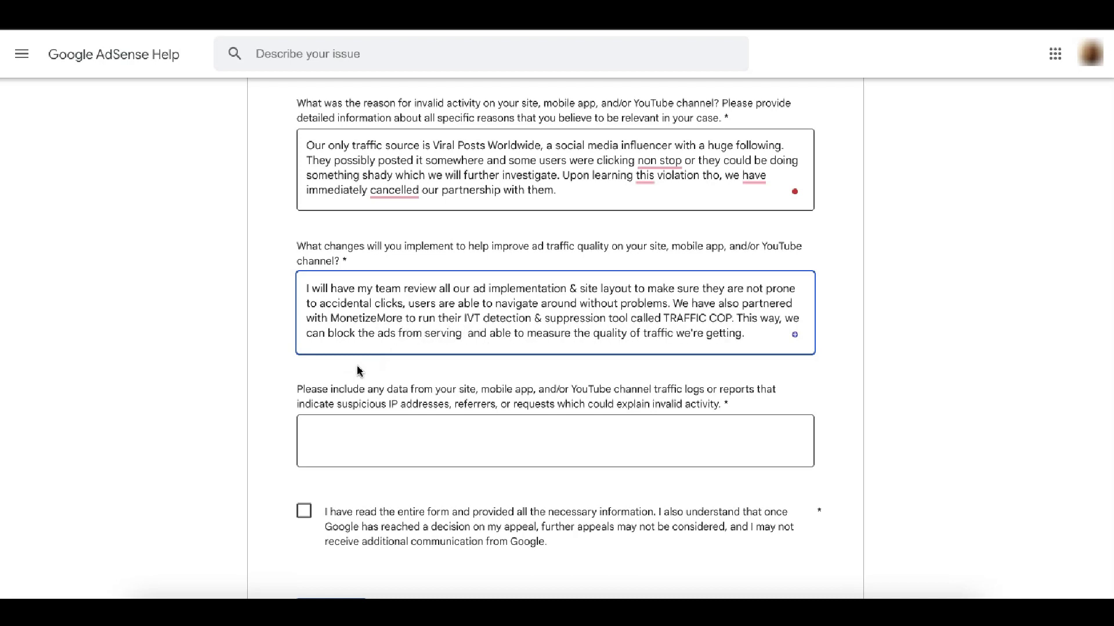
type(" to bot")
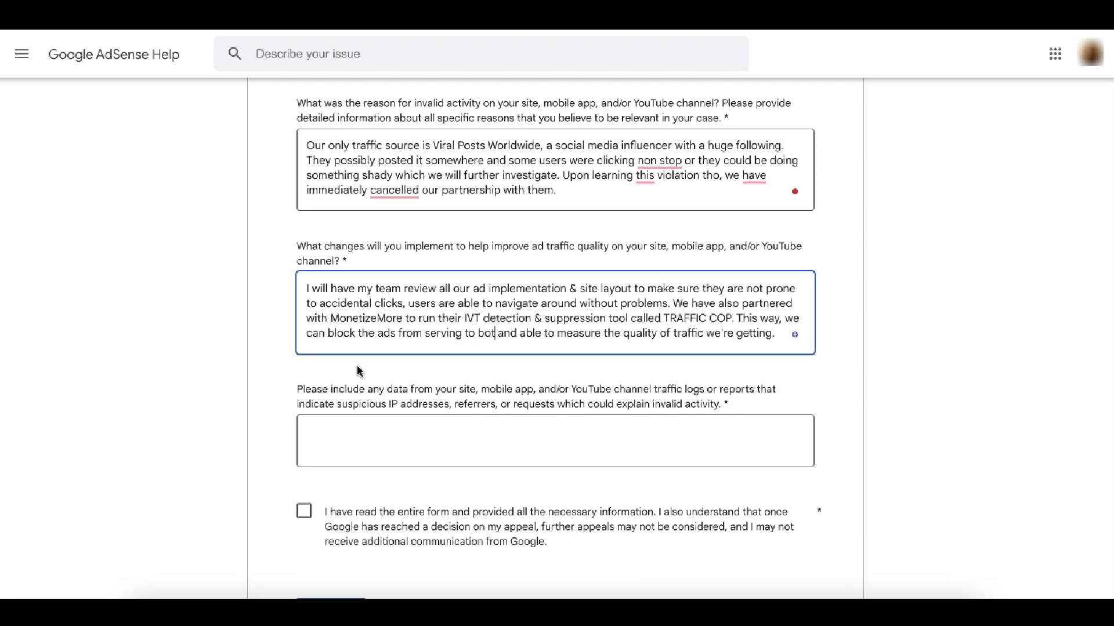
type("s")
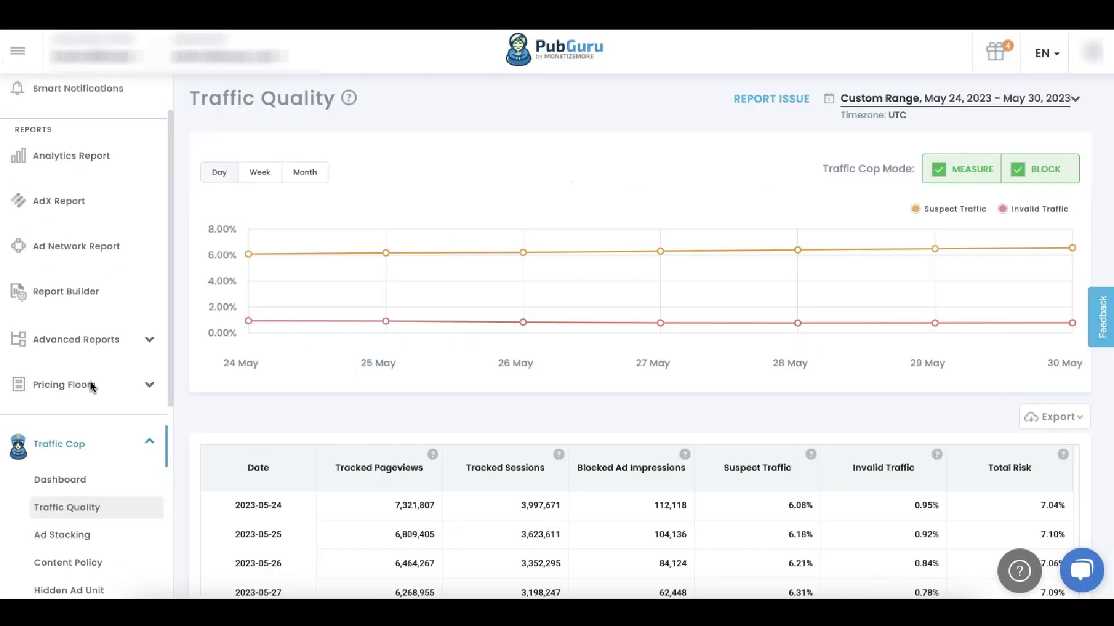
Step: Scroll through PubGuru's May 24–30, 2023 Traffic Quality daily table and back up
scroll(92, 385, "down", 5)
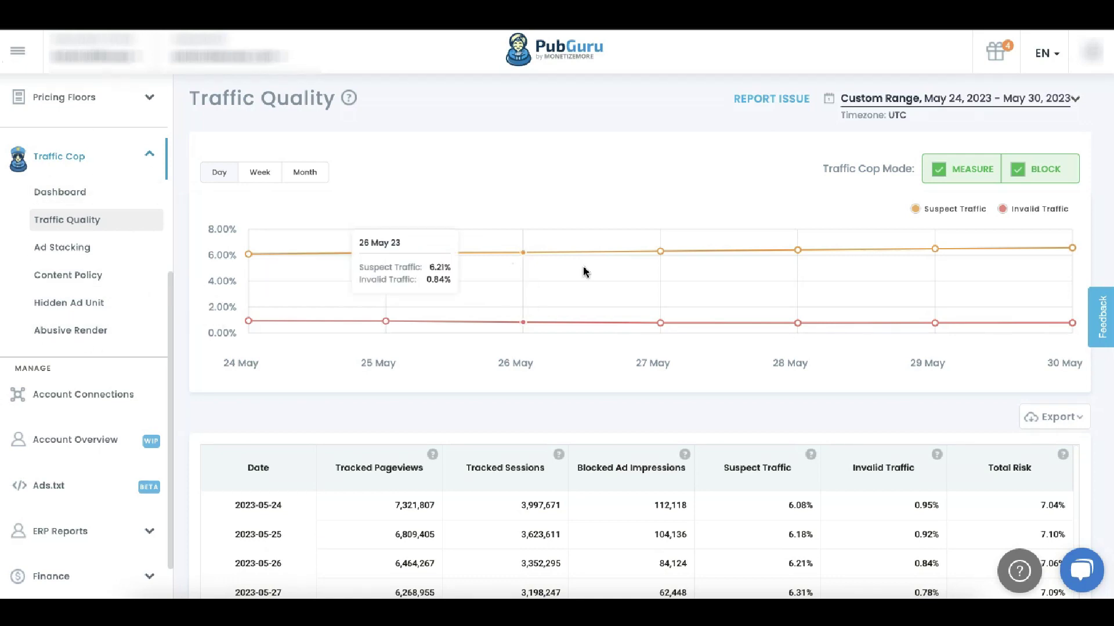
scroll(585, 271, "down", 3)
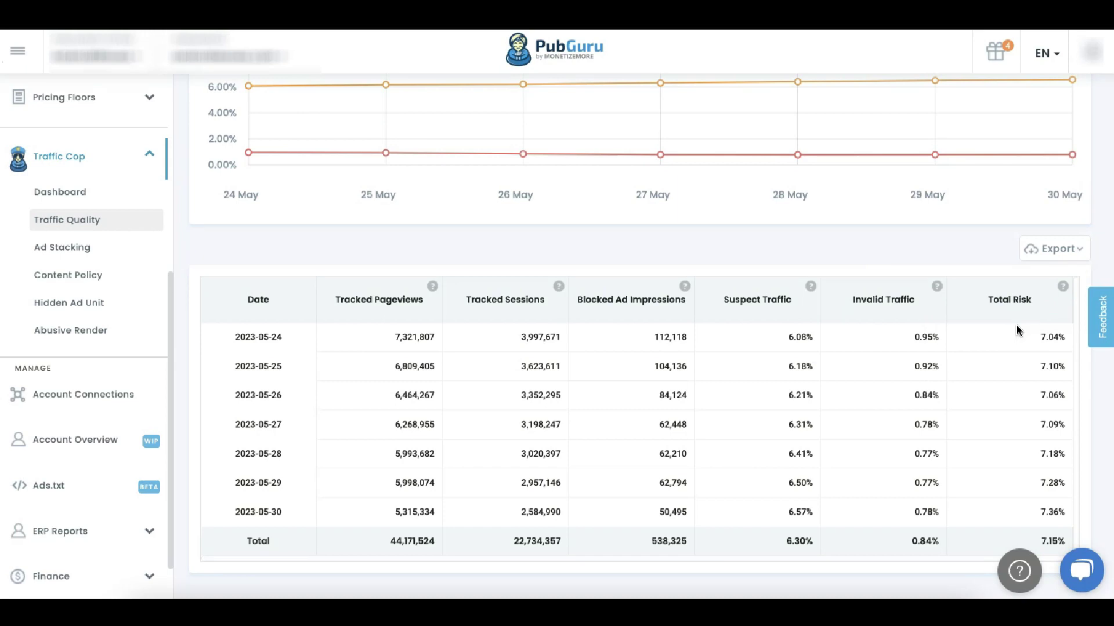
scroll(880, 323, "up", 3)
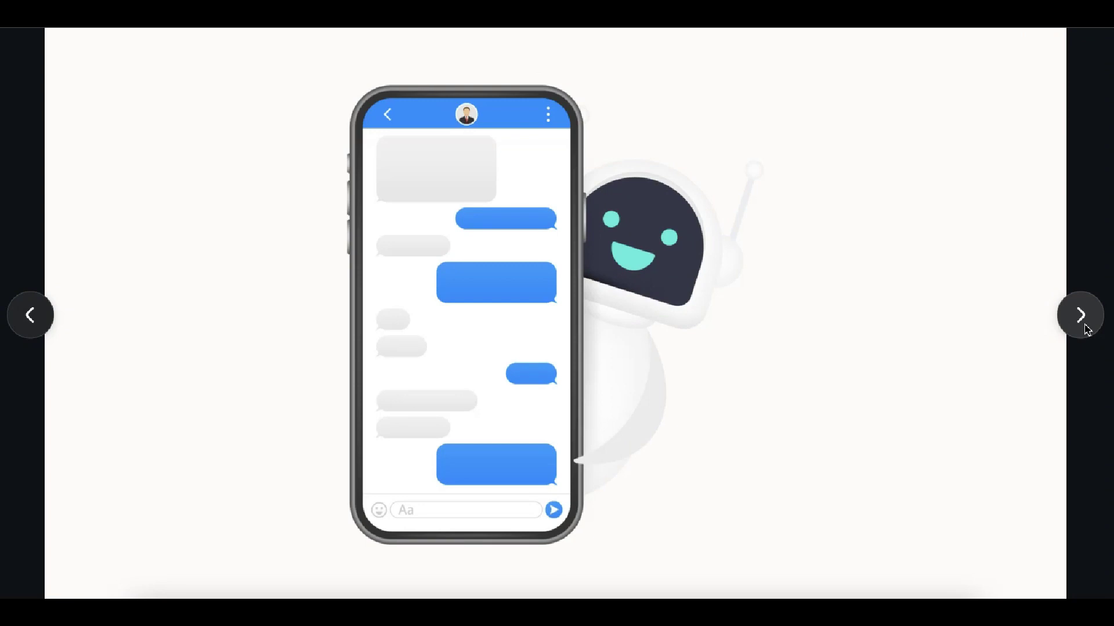
Step: Advance the slideshow to the slide showing a policeman with a STOP sign over the phone-and-robot illustration
left_click(1082, 317)
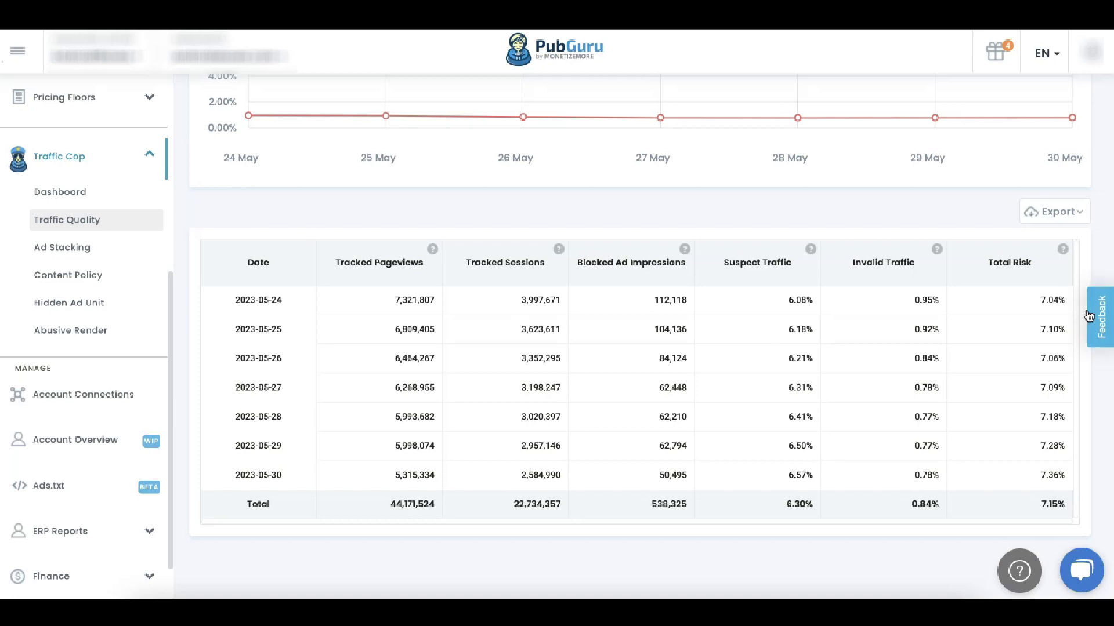
Step: Enter three lines in the traffic logs box: 90-day Traffic Cop, 90-day Google Analytics, and Traffic Sources report links
left_click(1077, 212)
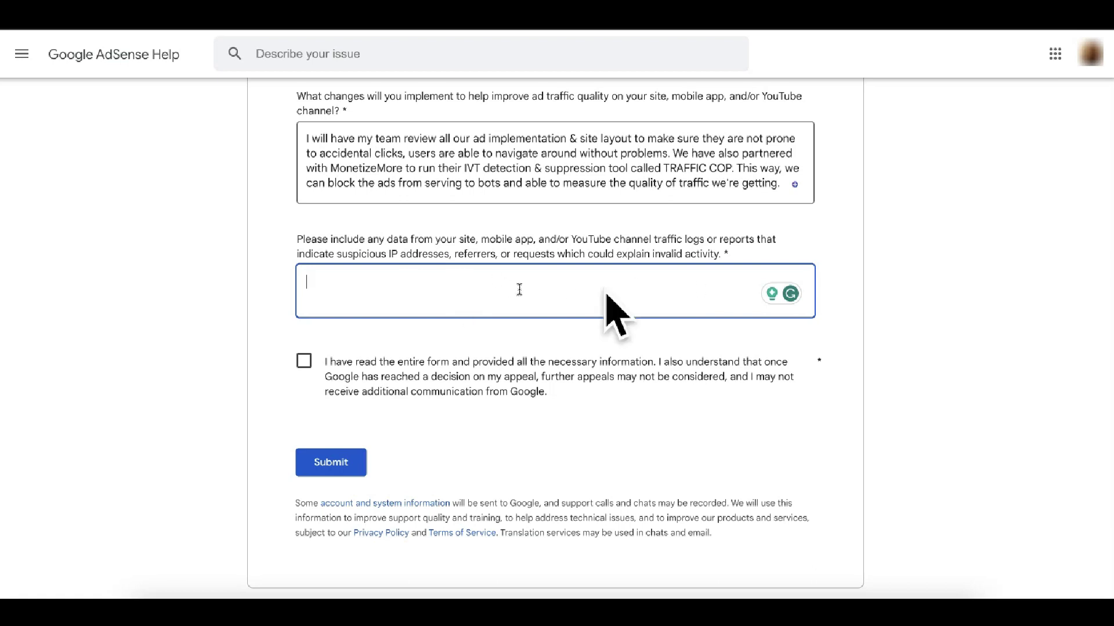
type("Here's the Traffic Cop report we have for the last 90 days <link>")
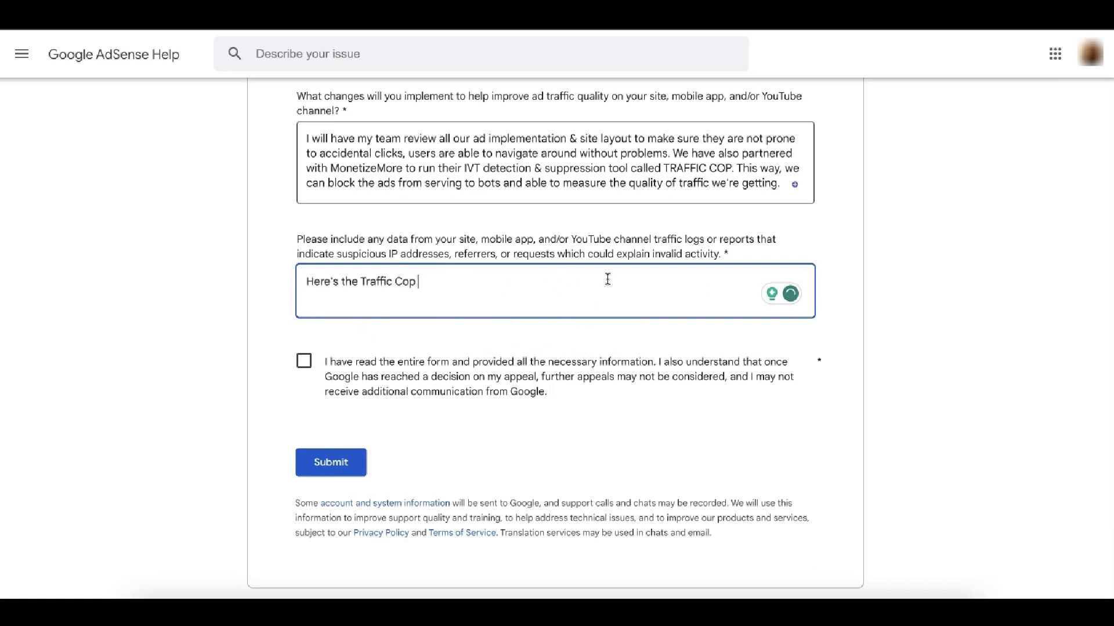
key("Return")
type("Here's the Google Analytics report for the last 90 days <link>")
key("Return")
type("Traffic Sources report <link>")
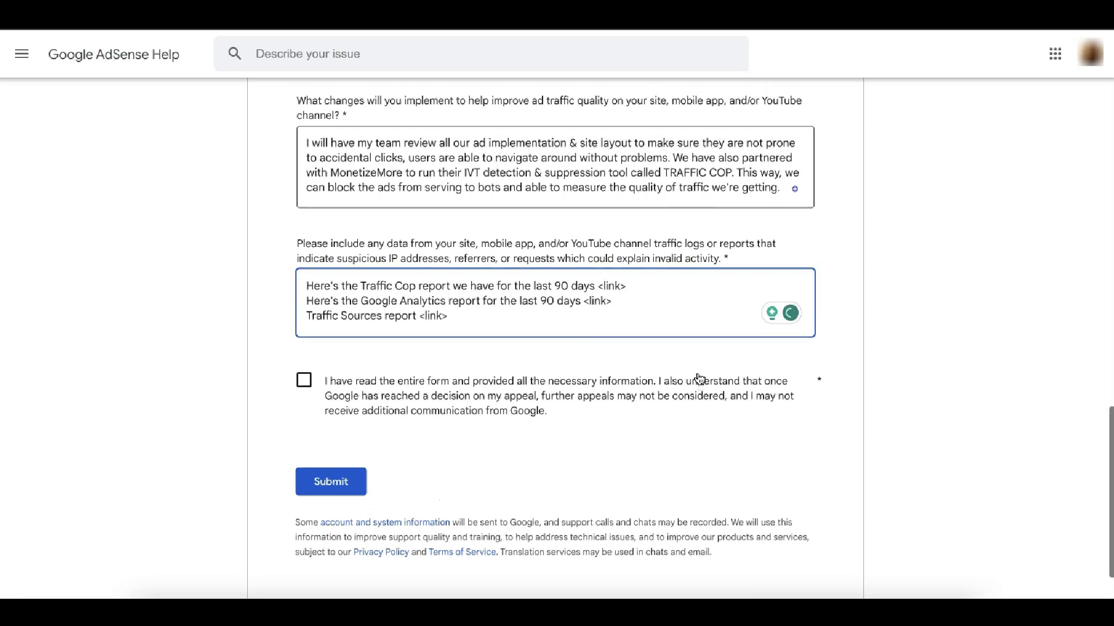
Step: Tick the 'I have read the entire form' acknowledgement checkbox
scroll(699, 378, "up", 20)
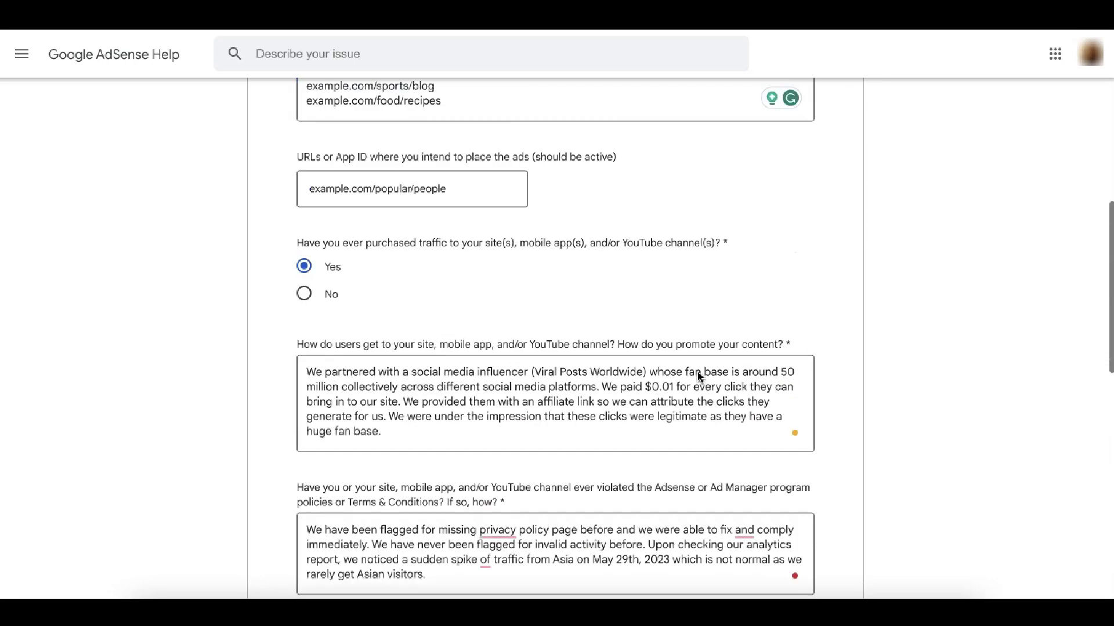
scroll(700, 377, "down", 15)
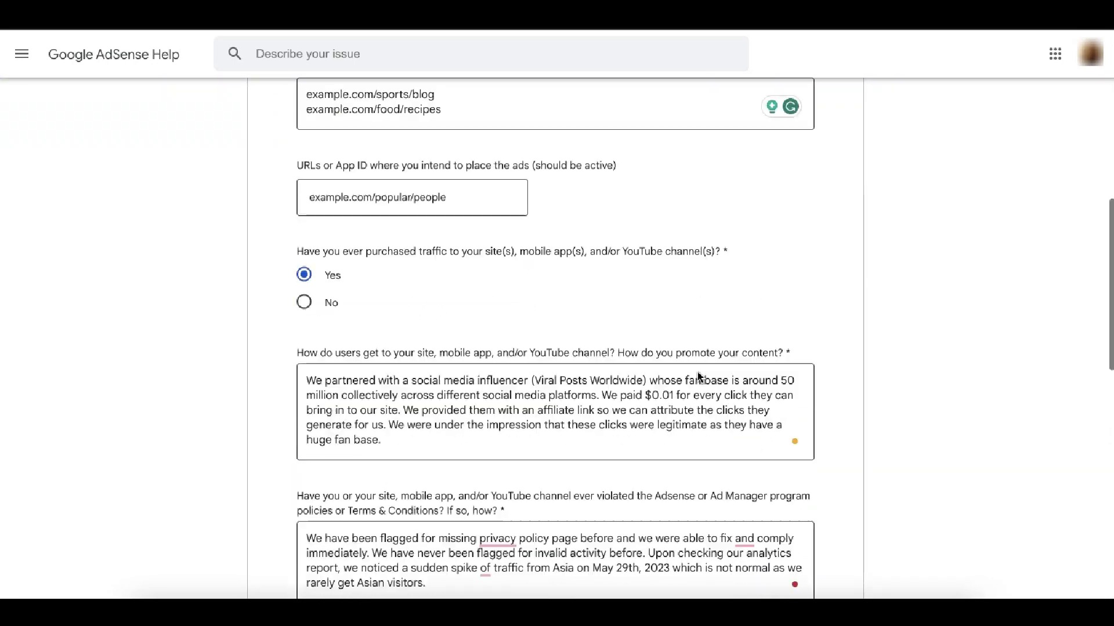
scroll(699, 376, "down", 8)
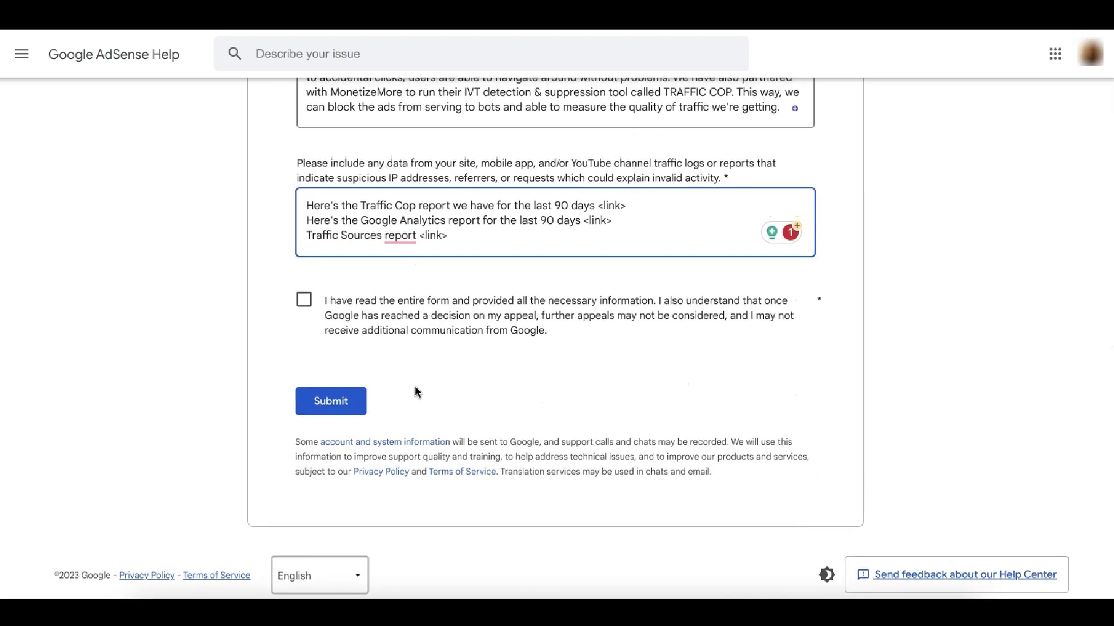
left_click(306, 303)
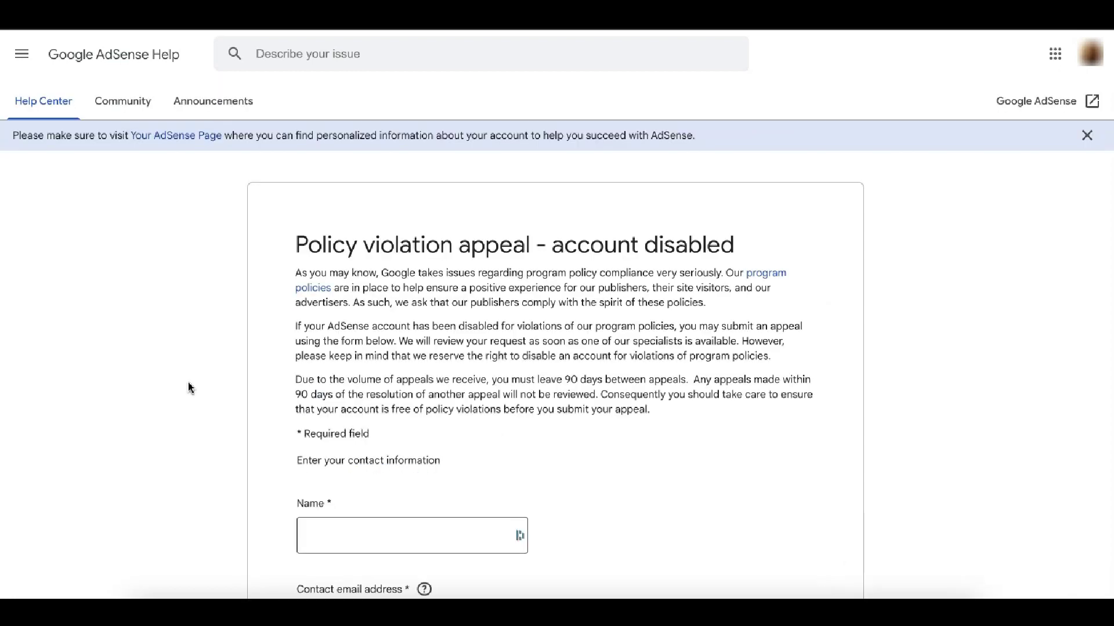
Step: On the account-disabled appeal form, start the 'why your account should be reconsidered' answer
scroll(188, 383, "down", 10)
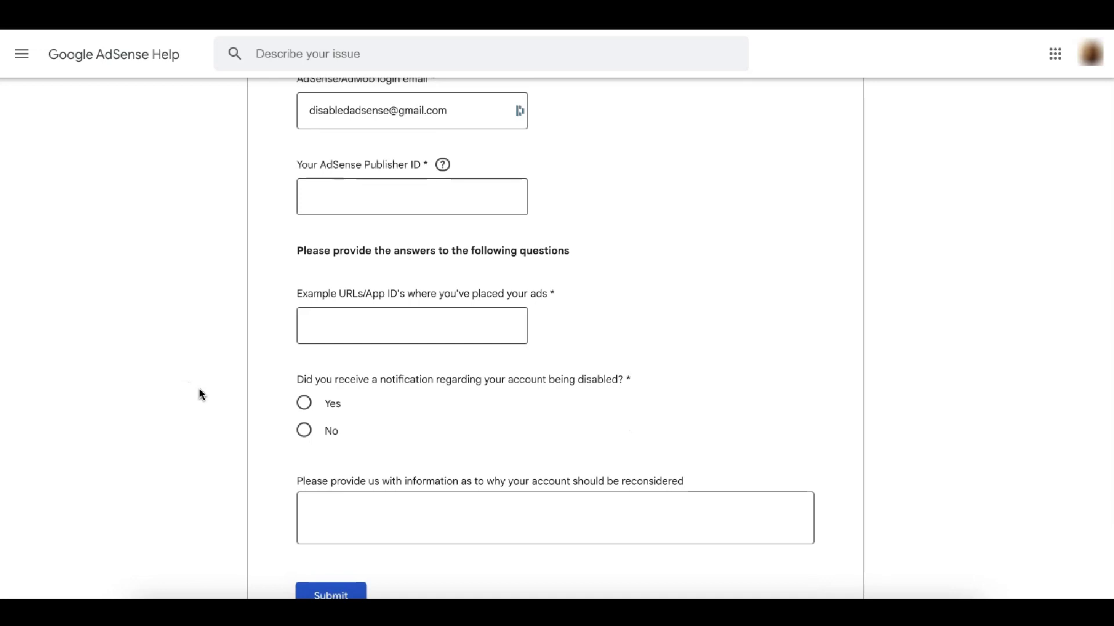
scroll(200, 394, "down", 3)
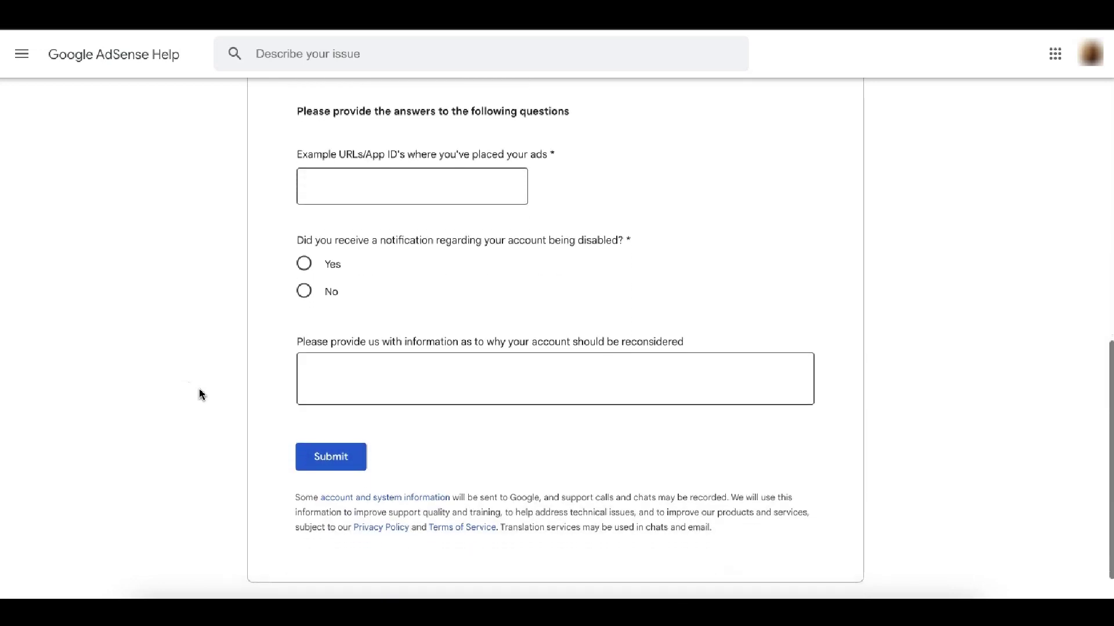
left_click(510, 378)
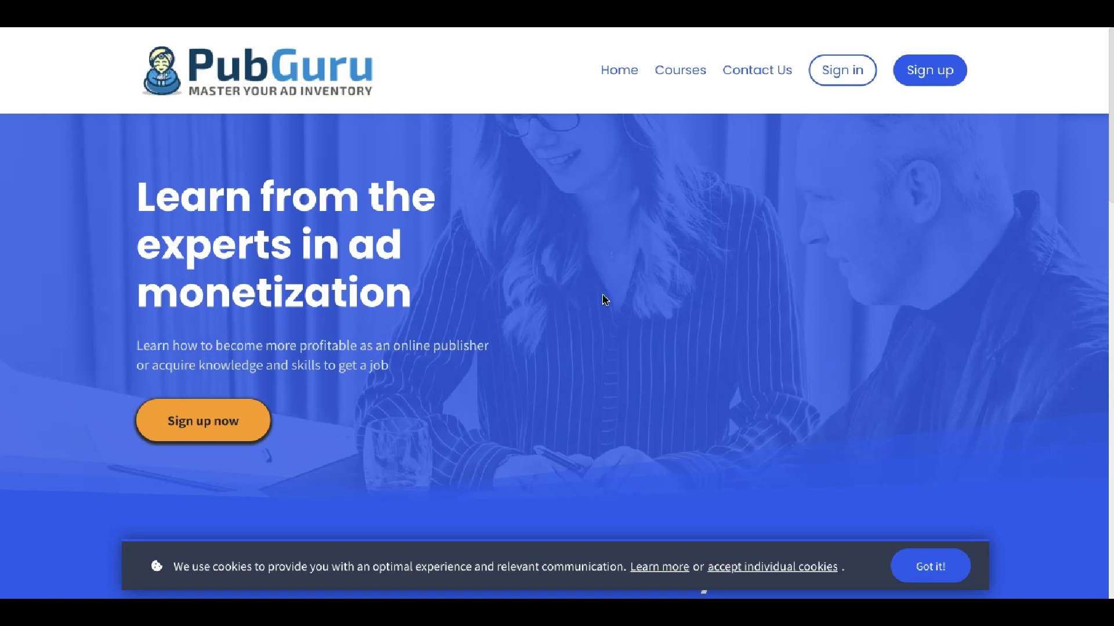
scroll(603, 300, "down", 10)
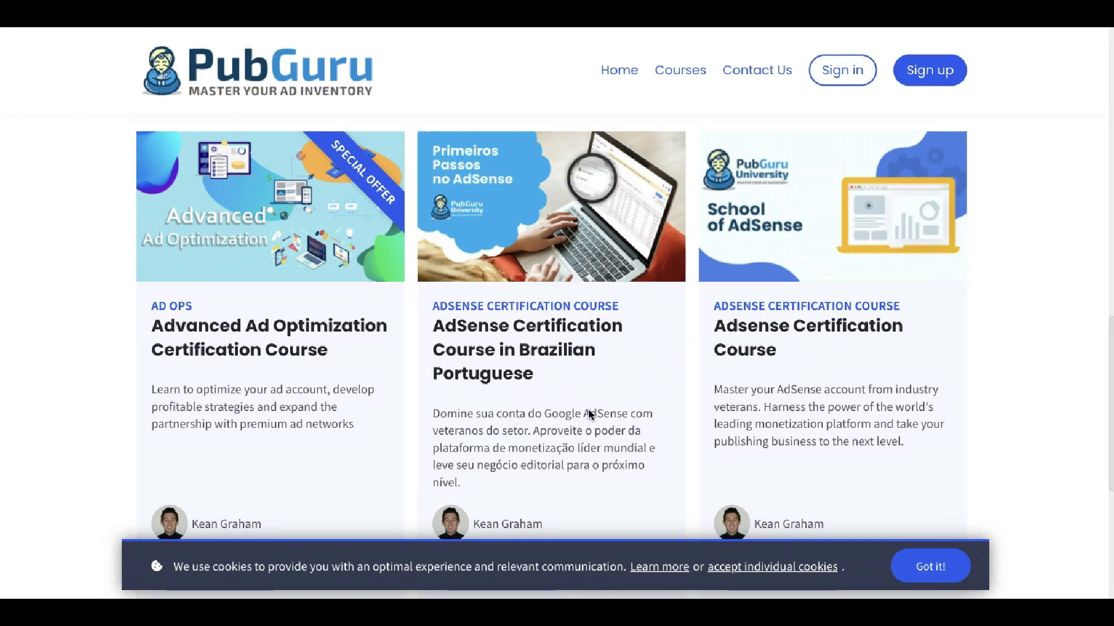
scroll(292, 348, "down", 5)
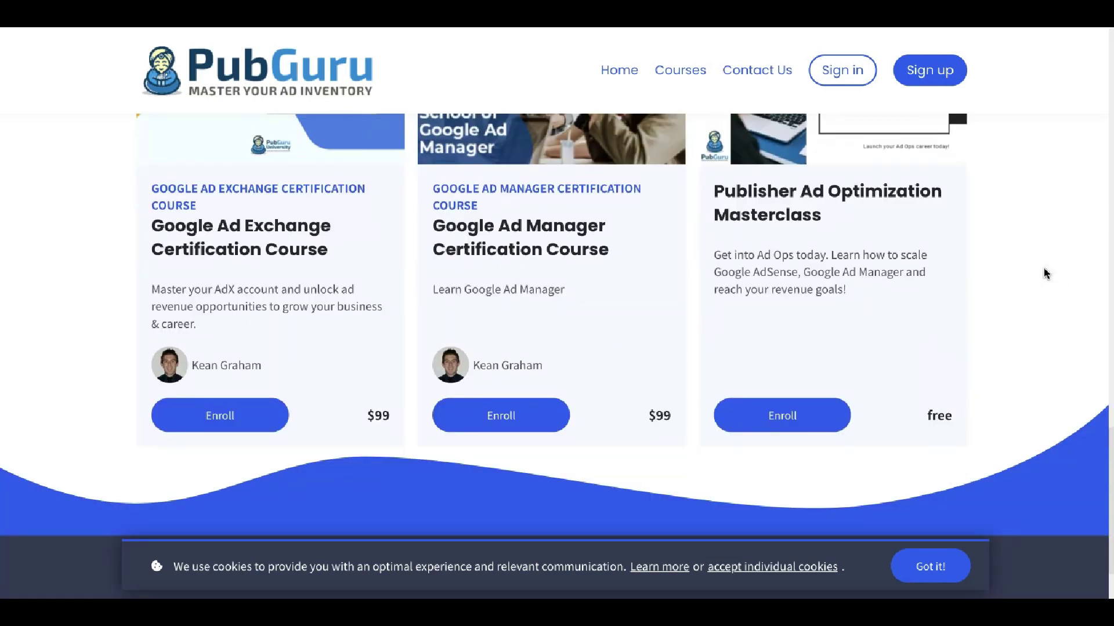
scroll(918, 266, "up", 3)
scroll(918, 267, "up", 10)
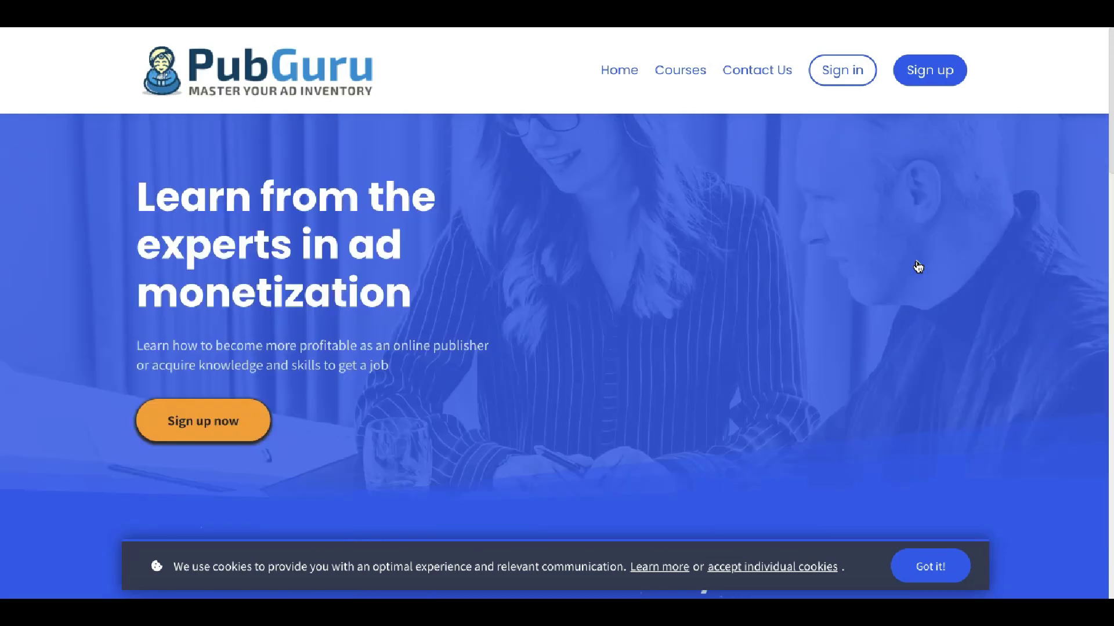